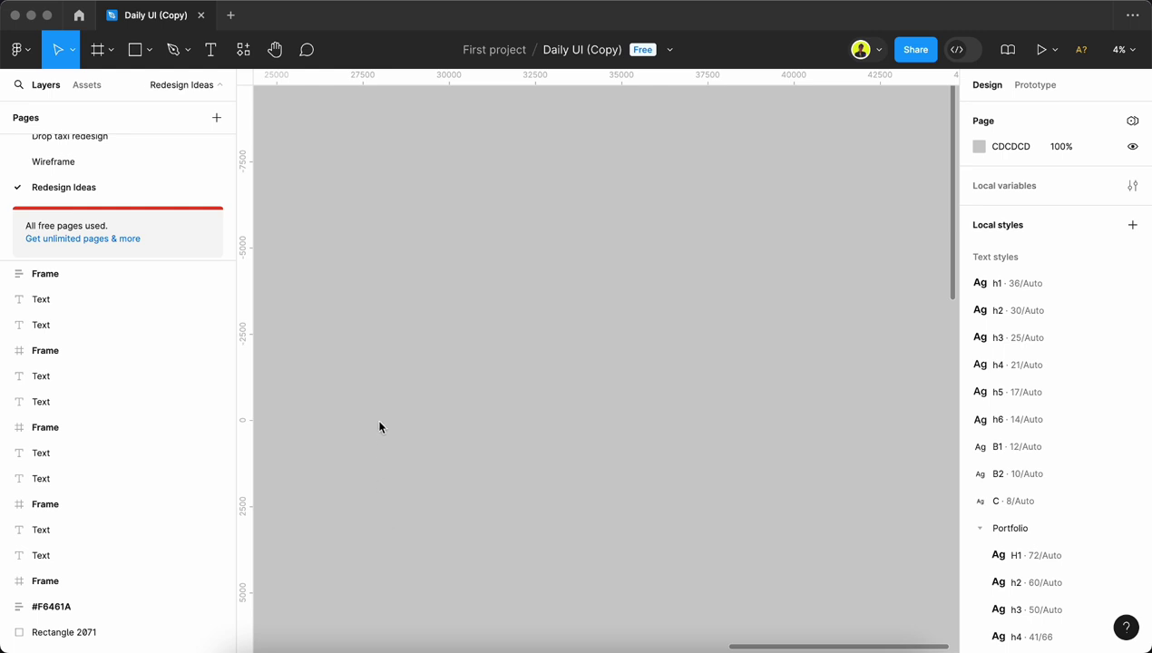
Step: Launch the Fontpair plugin and browse its heading fonts, keeping Epilogue
{"action": "left_click", "coordinate": [243, 50]}
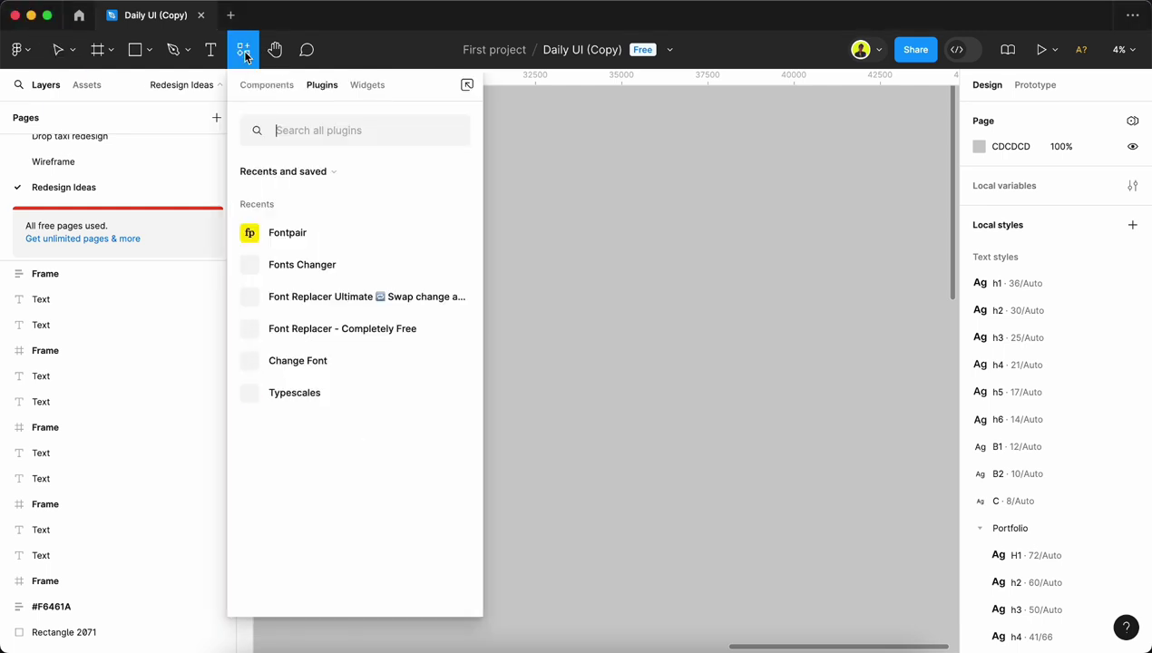
{"action": "left_click", "coordinate": [298, 234]}
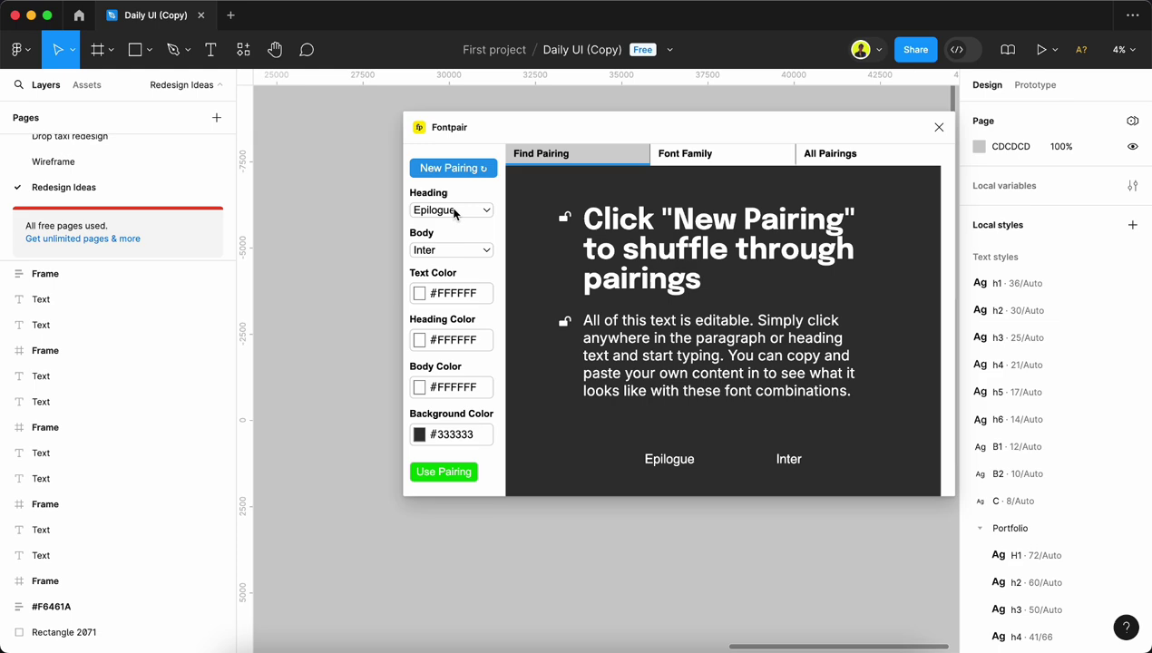
{"action": "left_click", "coordinate": [454, 212]}
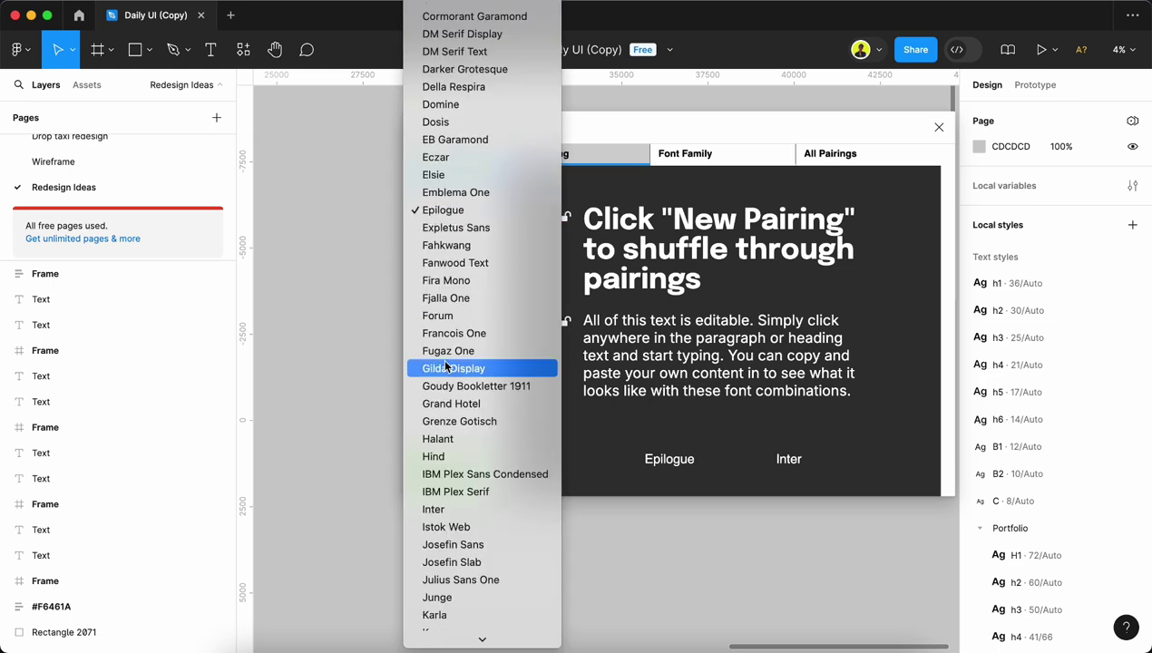
{"action": "scroll", "coordinate": [445, 366], "scroll_direction": "down", "scroll_amount": 5}
{"action": "scroll", "coordinate": [446, 366], "scroll_direction": "down", "scroll_amount": 5}
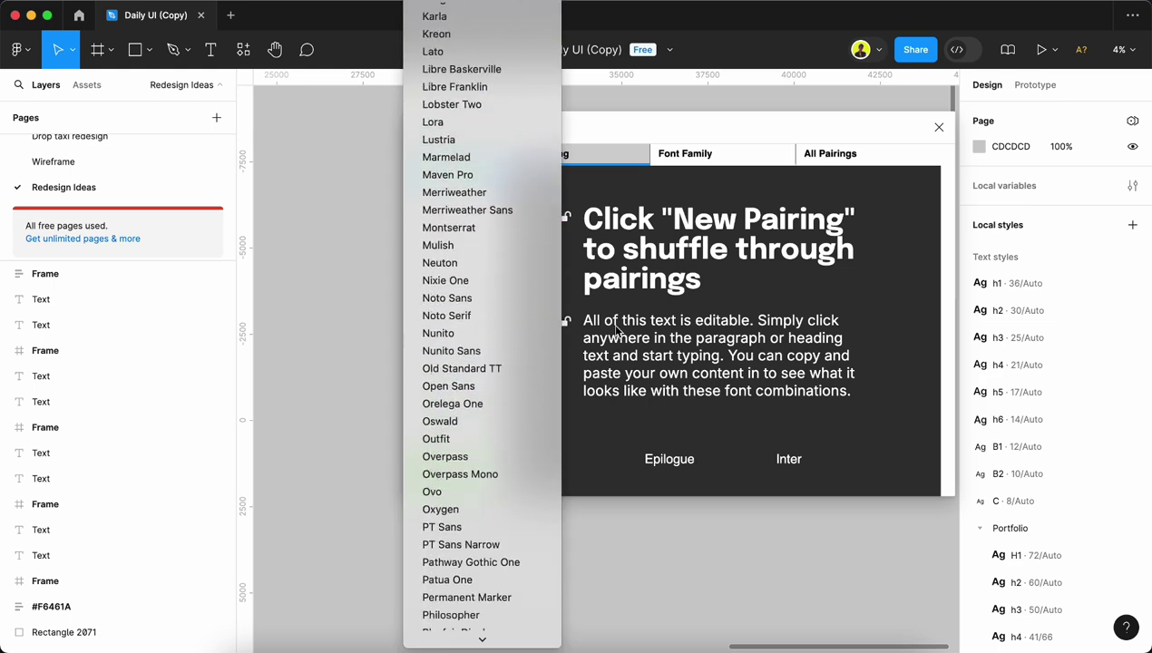
{"action": "left_click", "coordinate": [687, 289]}
Step: Browse the body font list and the text and background colour pickers, keeping Inter and default colours
{"action": "left_click", "coordinate": [433, 250]}
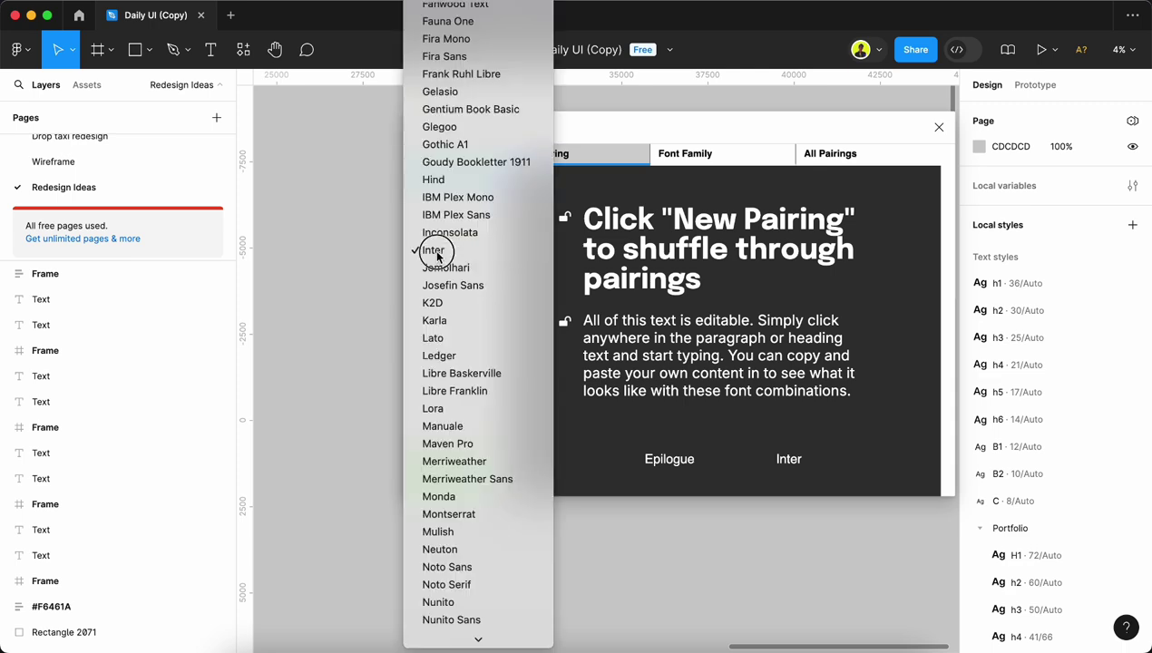
{"action": "scroll", "coordinate": [439, 358], "scroll_direction": "down", "scroll_amount": 8}
{"action": "scroll", "coordinate": [445, 359], "scroll_direction": "up", "scroll_amount": 15}
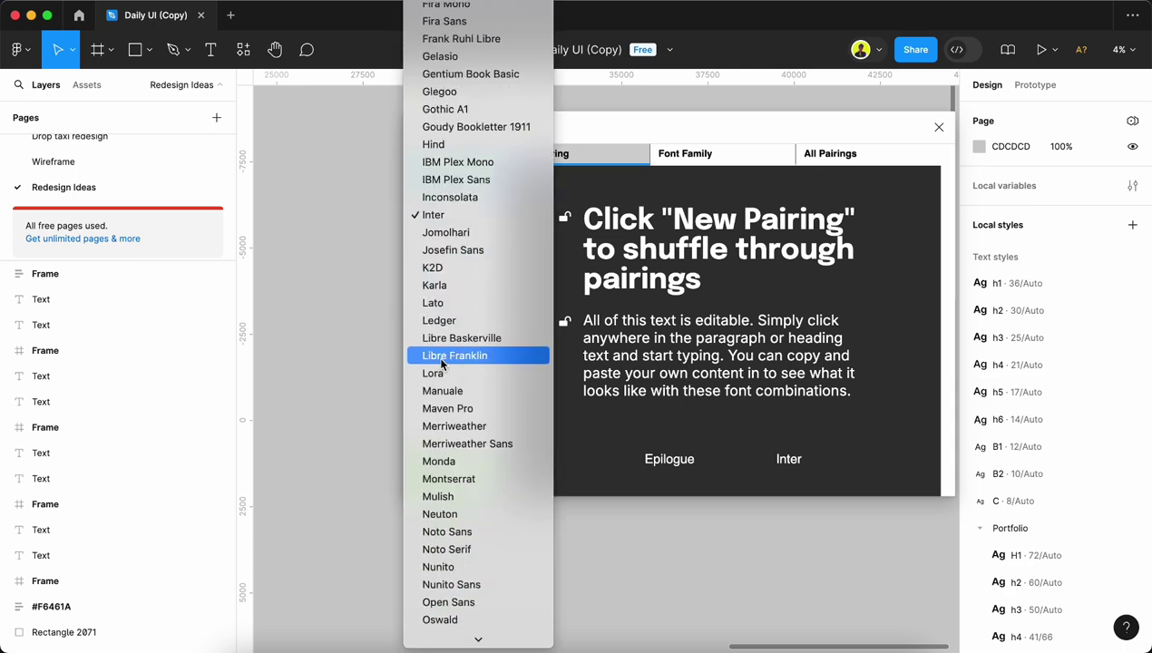
{"action": "left_click", "coordinate": [690, 308]}
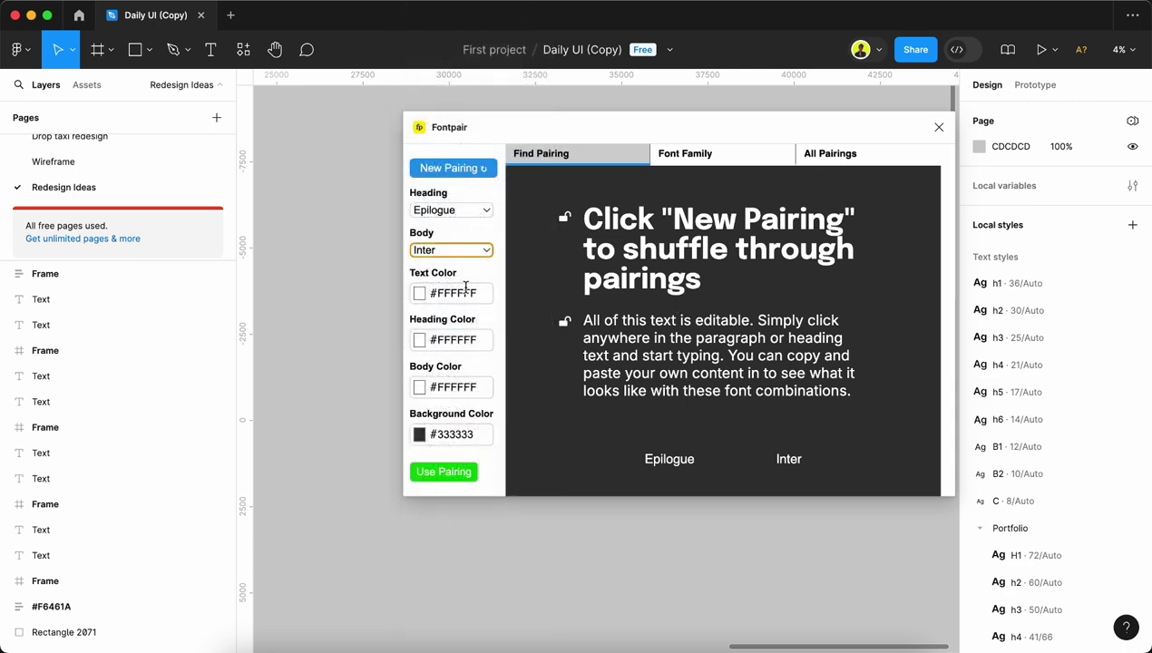
{"action": "left_click", "coordinate": [419, 294]}
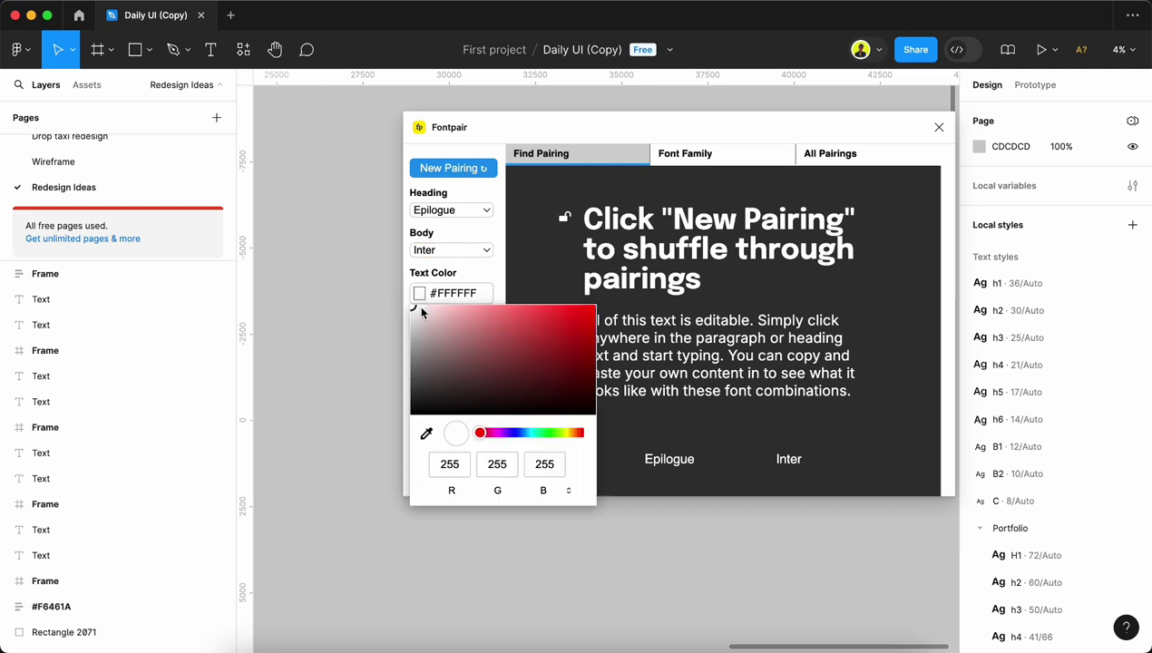
{"action": "left_click", "coordinate": [515, 275]}
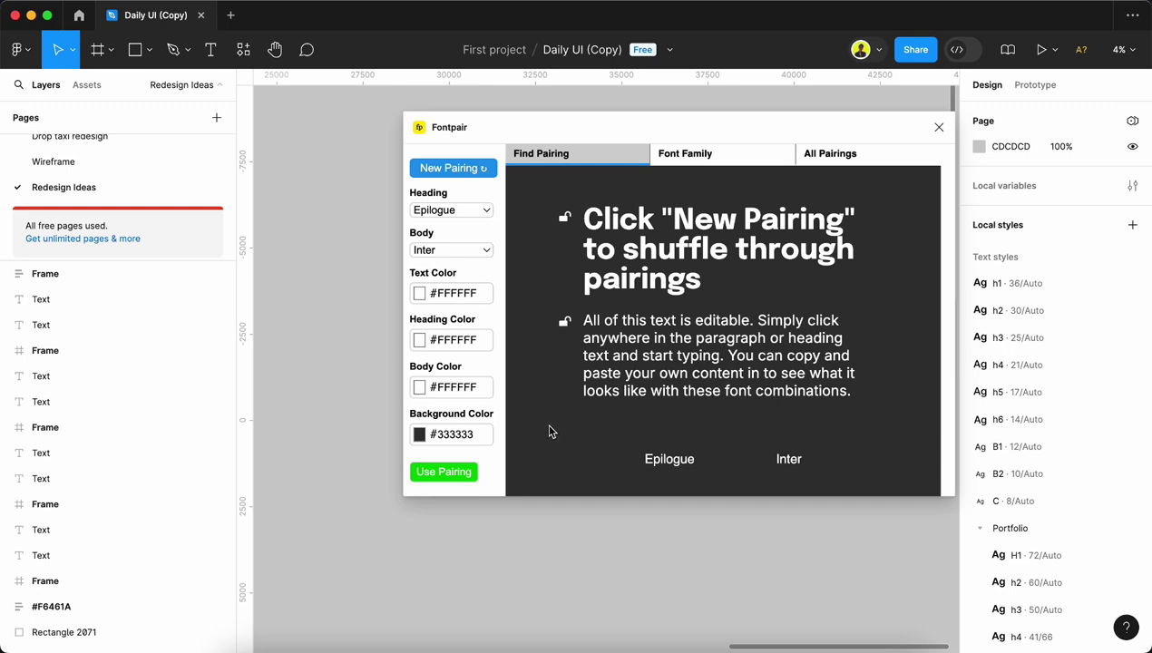
{"action": "left_click", "coordinate": [452, 435]}
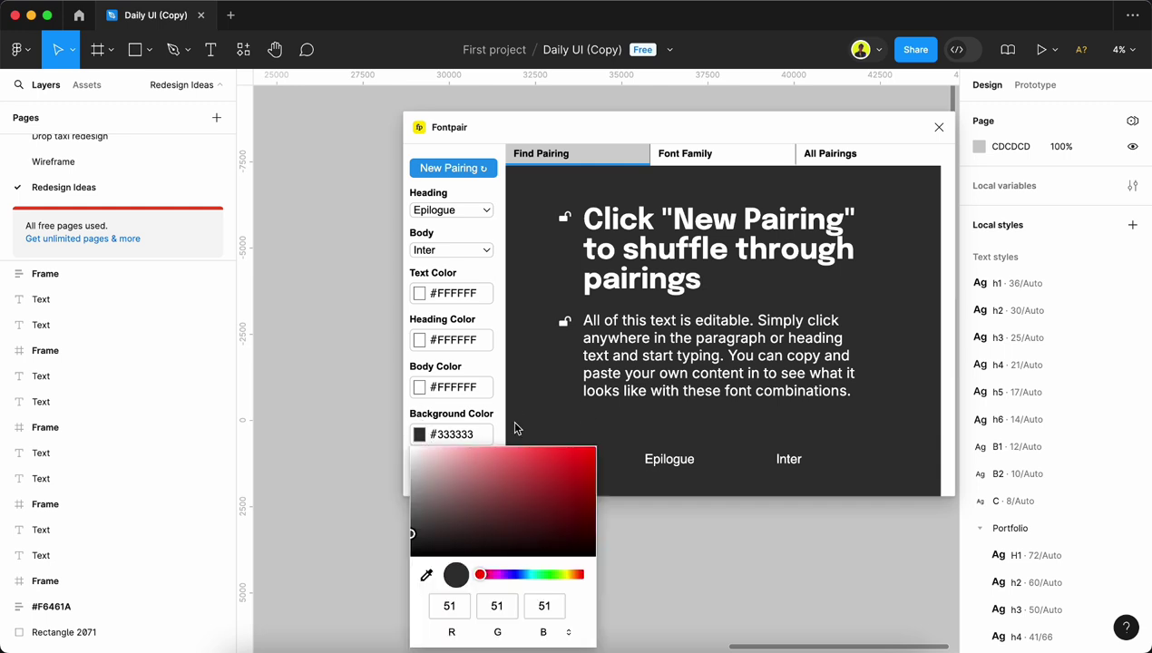
{"action": "left_click", "coordinate": [568, 405]}
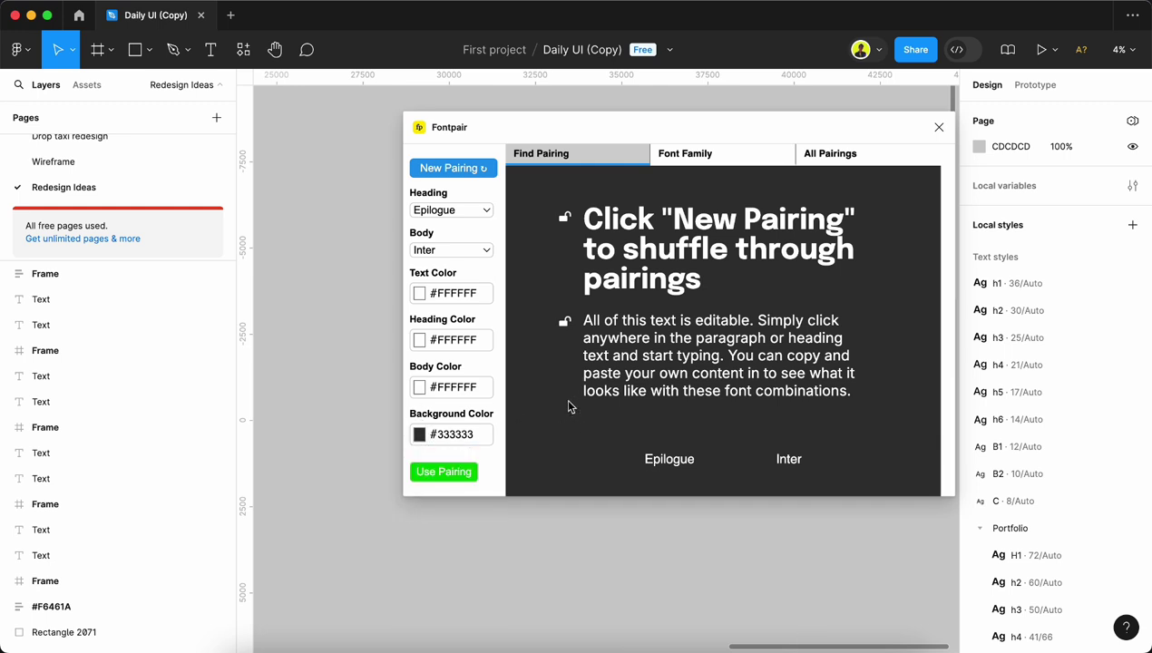
Step: Review the font weight previews on Fontpair's Font Family view
{"action": "left_click", "coordinate": [717, 150]}
{"action": "scroll", "coordinate": [631, 335], "scroll_direction": "down", "scroll_amount": 2}
{"action": "scroll", "coordinate": [630, 335], "scroll_direction": "down", "scroll_amount": 5}
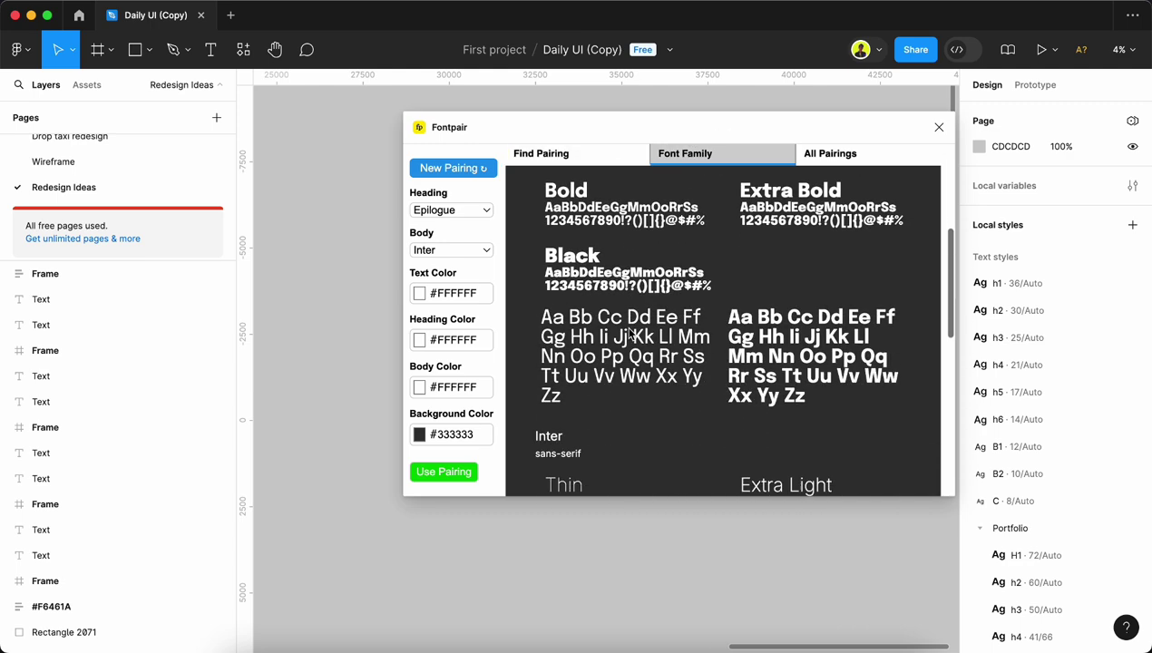
{"action": "scroll", "coordinate": [591, 404], "scroll_direction": "up", "scroll_amount": 3}
{"action": "scroll", "coordinate": [590, 405], "scroll_direction": "down", "scroll_amount": 2}
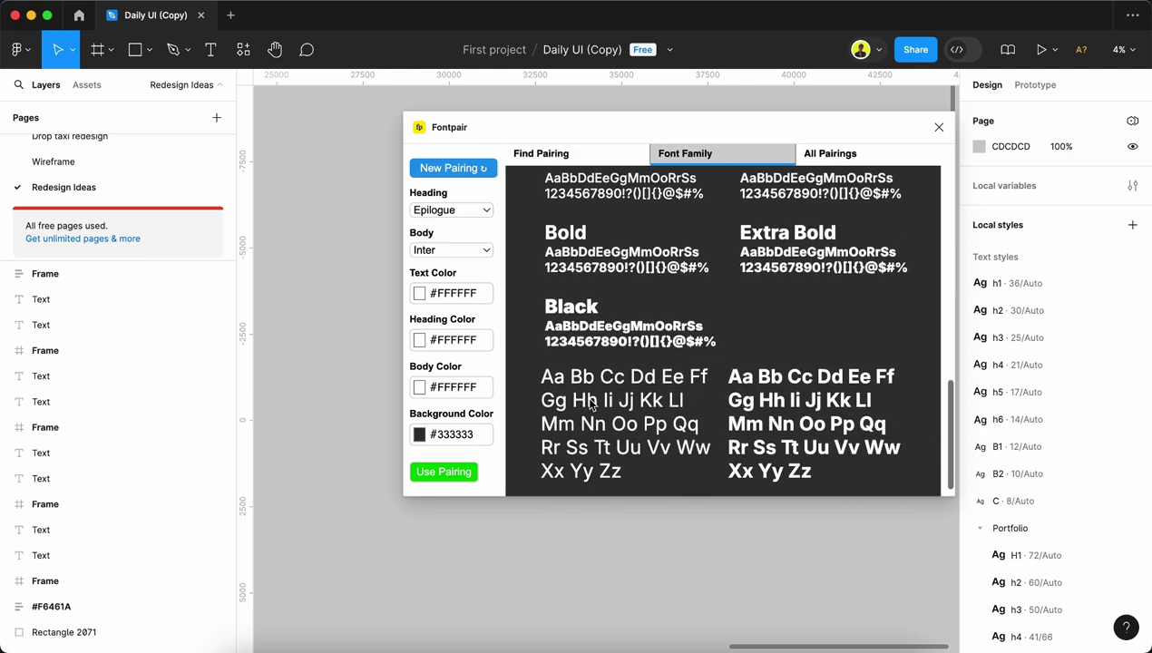
{"action": "scroll", "coordinate": [572, 290], "scroll_direction": "up", "scroll_amount": 5}
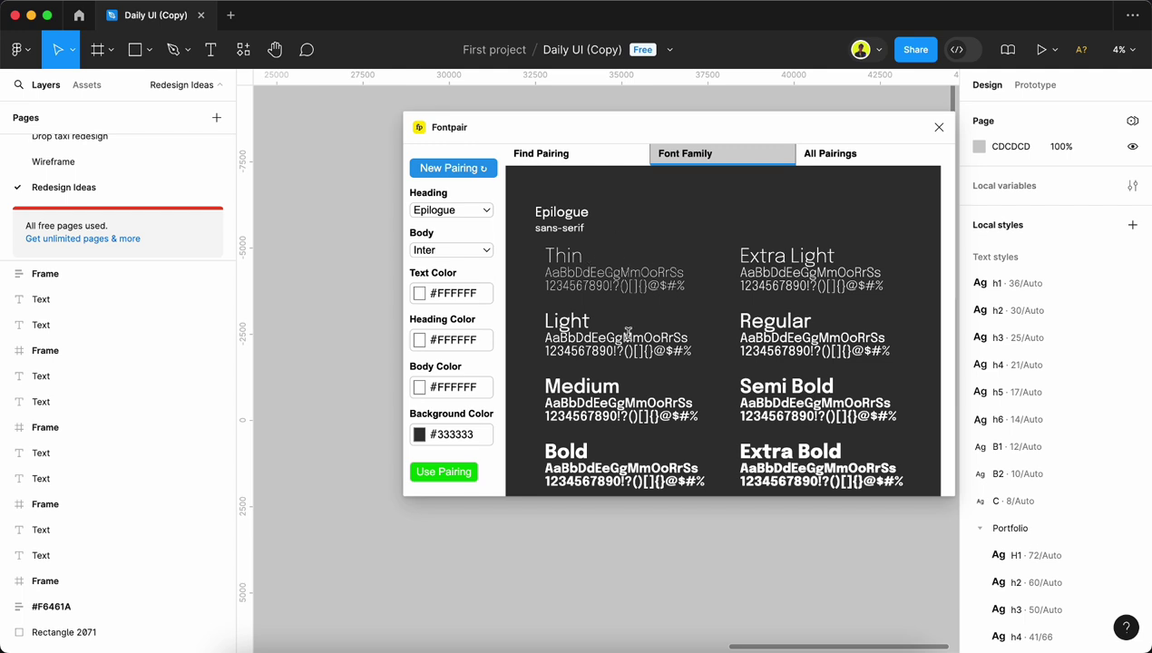
Step: In All Pairings, choose the Bree Serif & Alegreya pairing after briefly picking Bitter & Raleway
{"action": "left_click", "coordinate": [839, 153]}
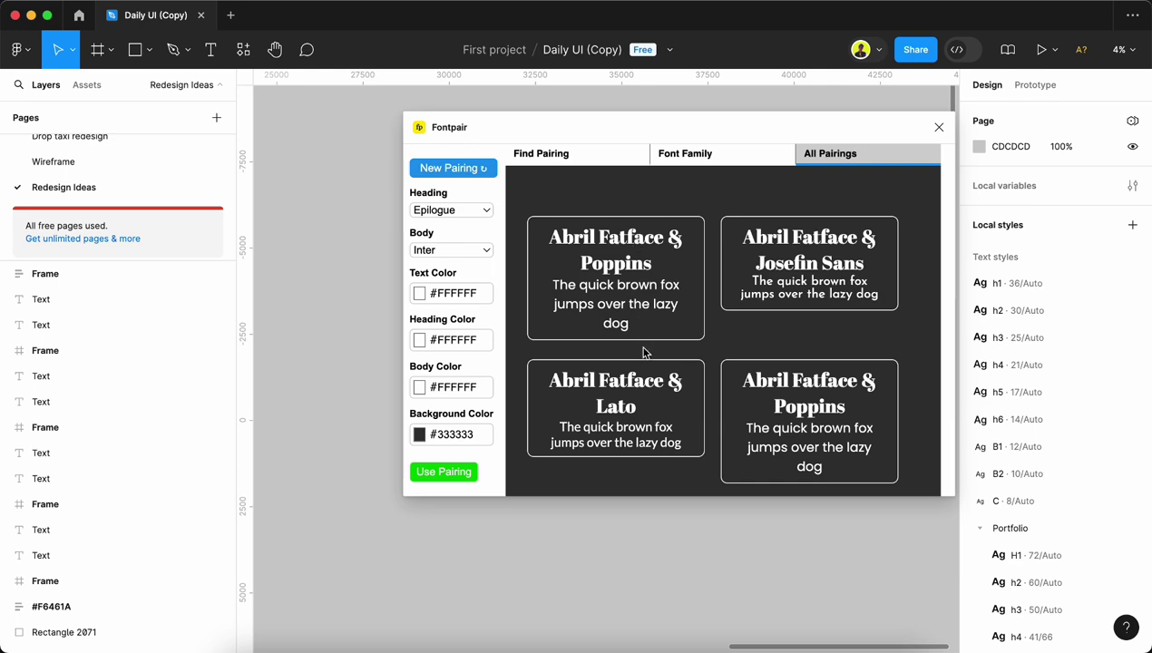
{"action": "scroll", "coordinate": [642, 345], "scroll_direction": "down", "scroll_amount": 10}
{"action": "scroll", "coordinate": [644, 354], "scroll_direction": "down", "scroll_amount": 15}
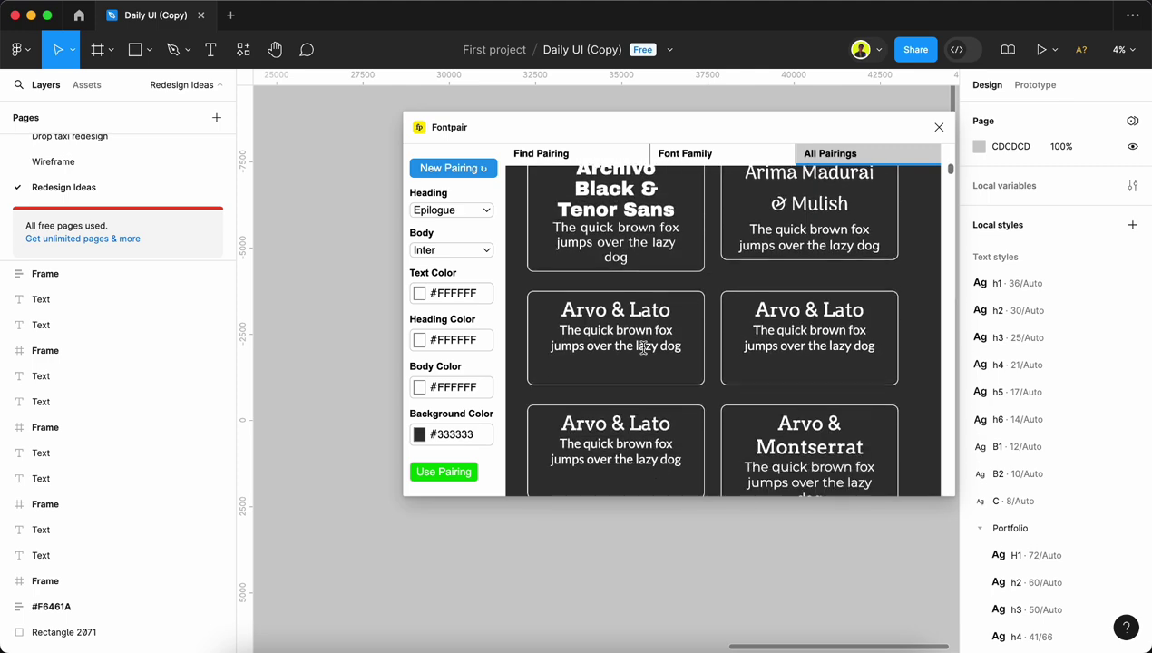
{"action": "left_click", "coordinate": [652, 238]}
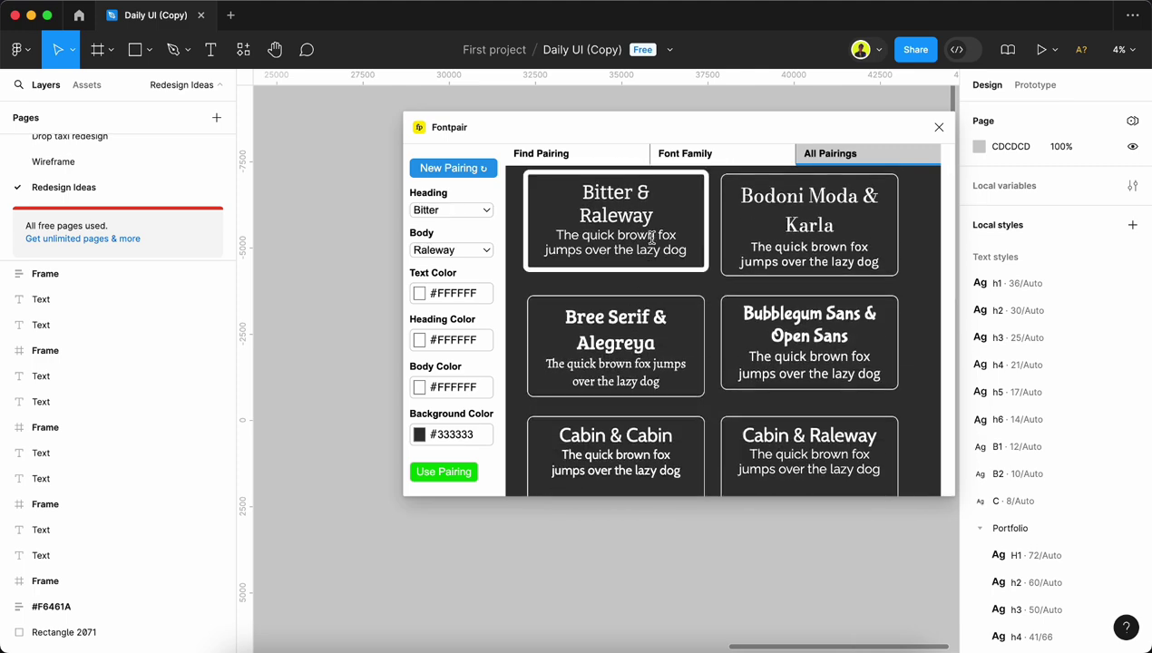
{"action": "left_click", "coordinate": [606, 334]}
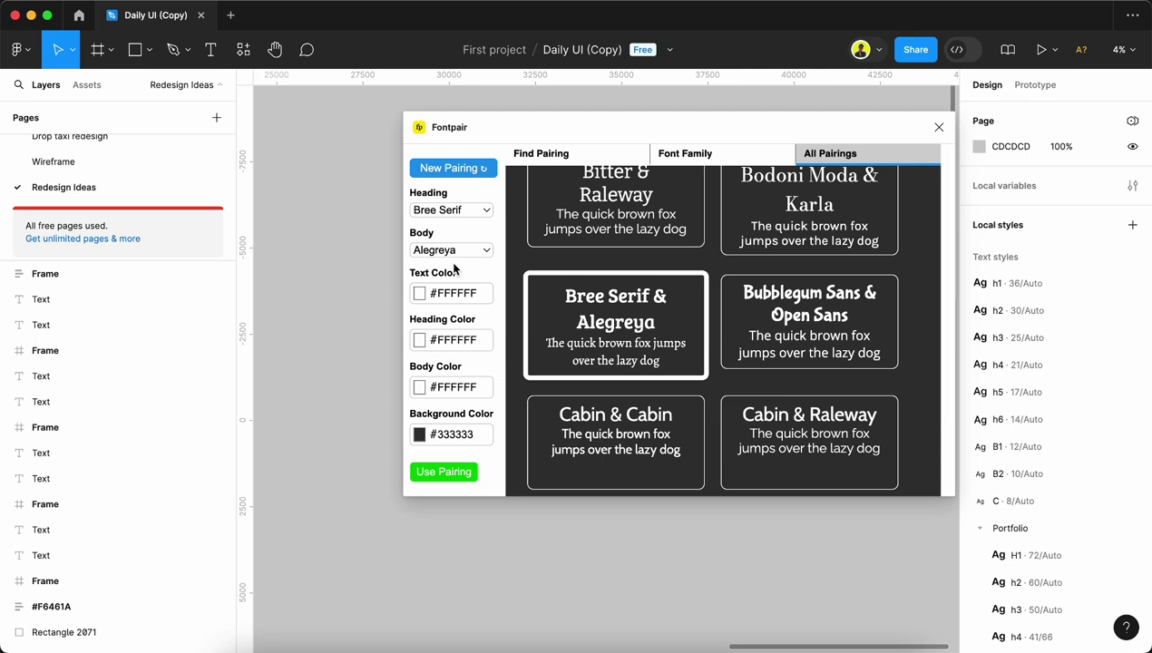
Step: Shuffle new pairings until Cormorant & Amiko appears, confirming Cormorant in the heading dropdown
{"action": "left_click", "coordinate": [552, 156]}
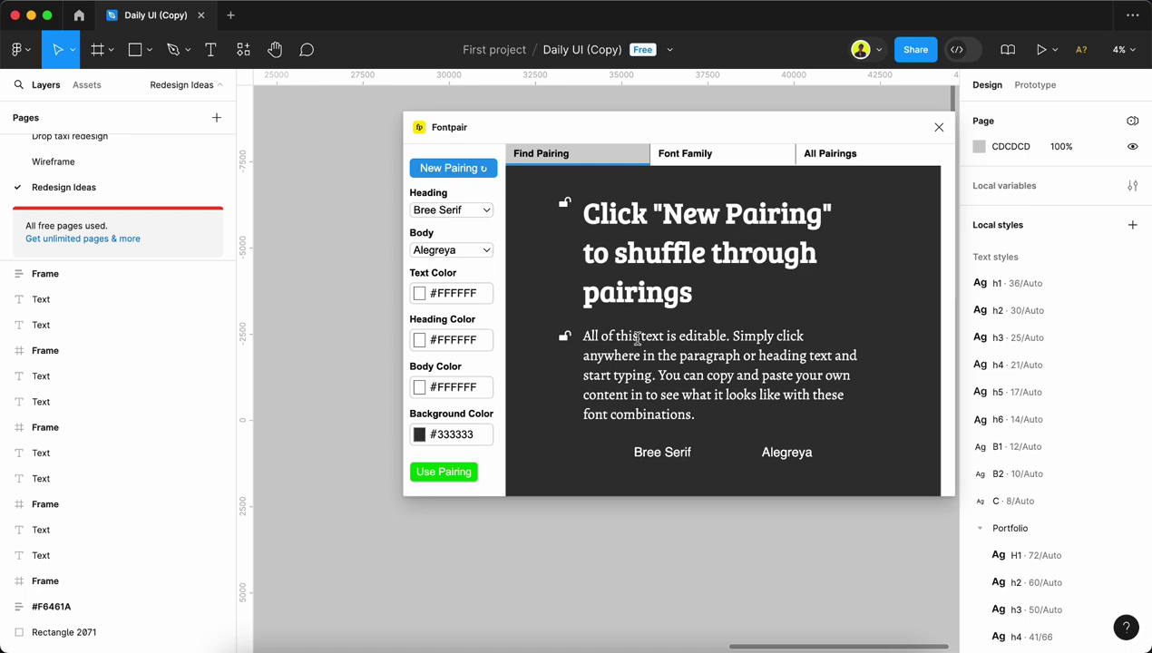
{"action": "left_click", "coordinate": [450, 170]}
{"action": "left_click", "coordinate": [450, 169]}
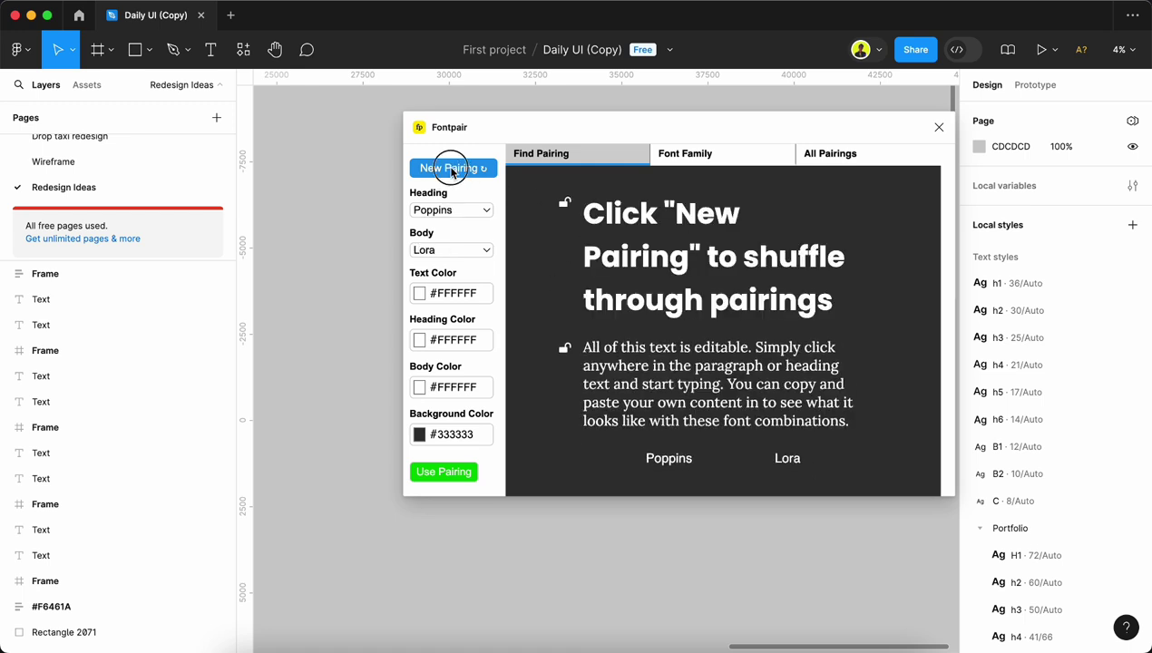
{"action": "left_click", "coordinate": [451, 169]}
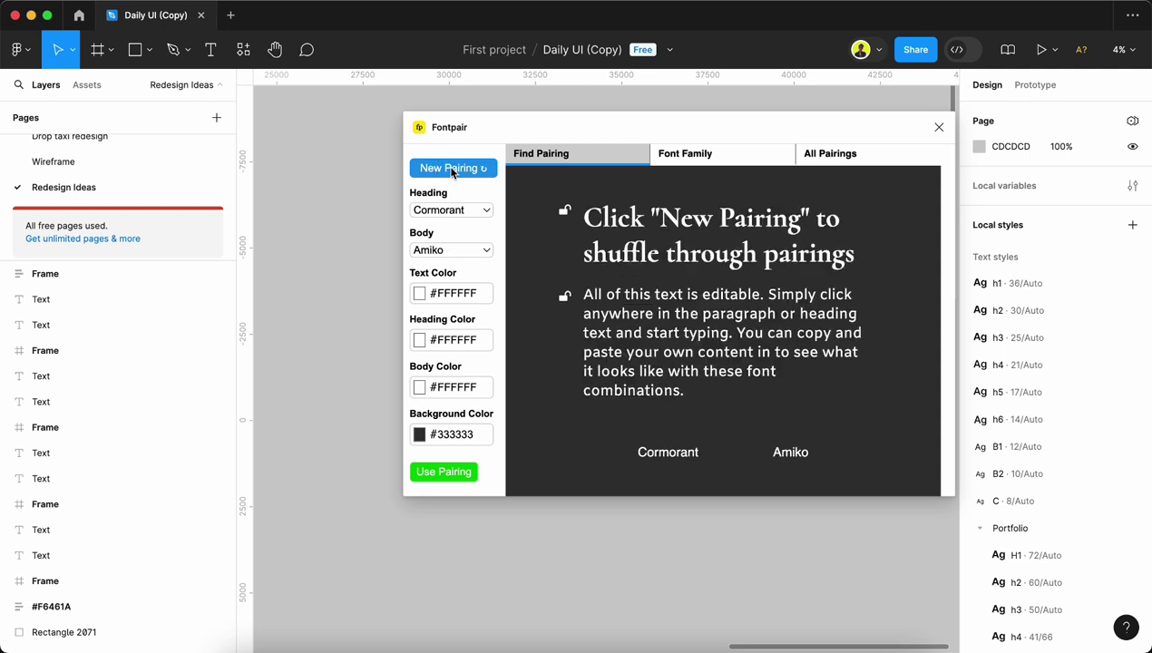
{"action": "left_click", "coordinate": [486, 212]}
{"action": "left_click", "coordinate": [555, 213]}
Step: Close Fontpair and launch the Typescales plugin
{"action": "left_click", "coordinate": [939, 127]}
{"action": "left_click", "coordinate": [243, 51]}
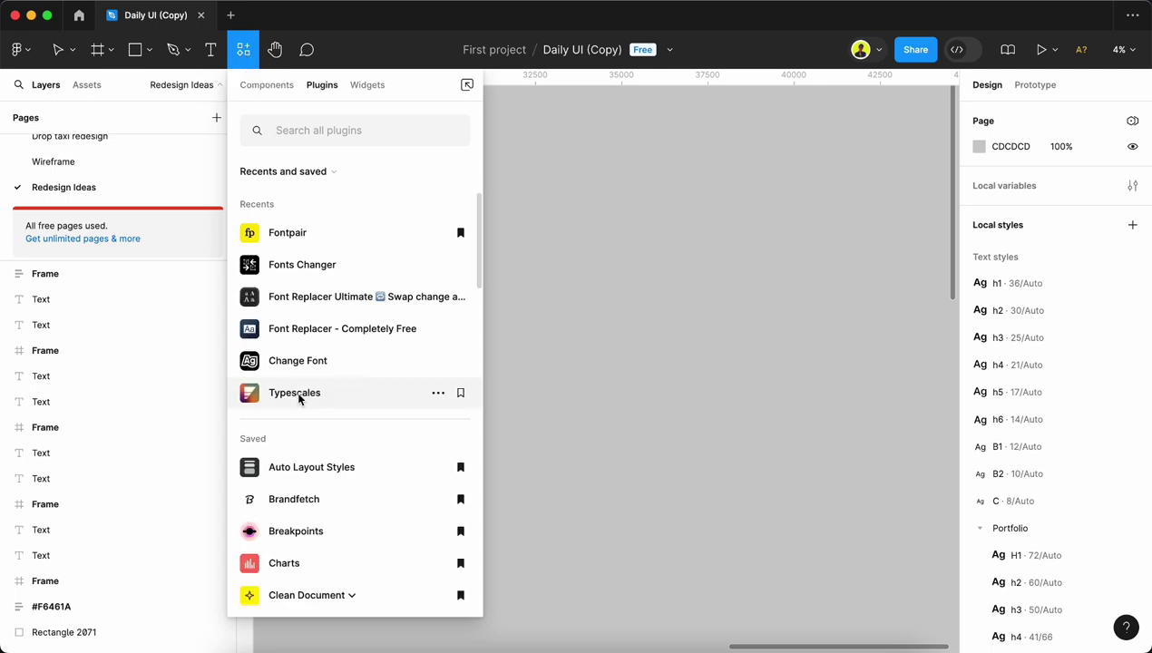
{"action": "left_click", "coordinate": [295, 394]}
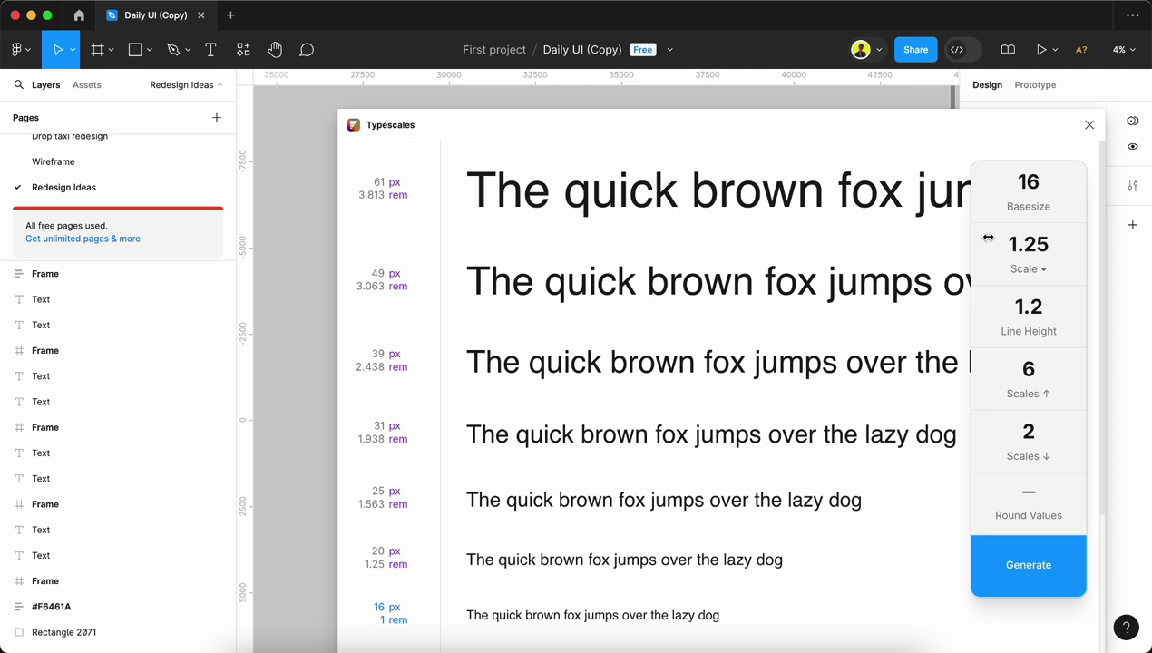
Step: Set the base size to 18 and review the preview sizes from 69 px to 12 px
{"action": "left_click", "coordinate": [1044, 184]}
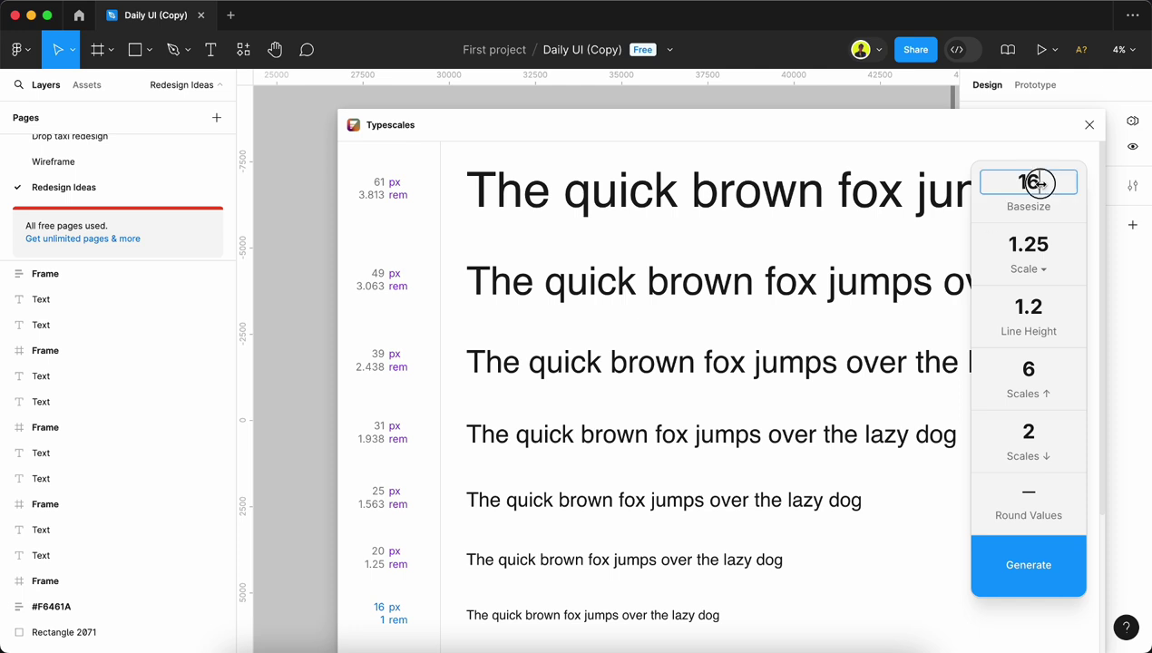
{"action": "key", "text": "BackSpace"}
{"action": "type", "text": "8"}
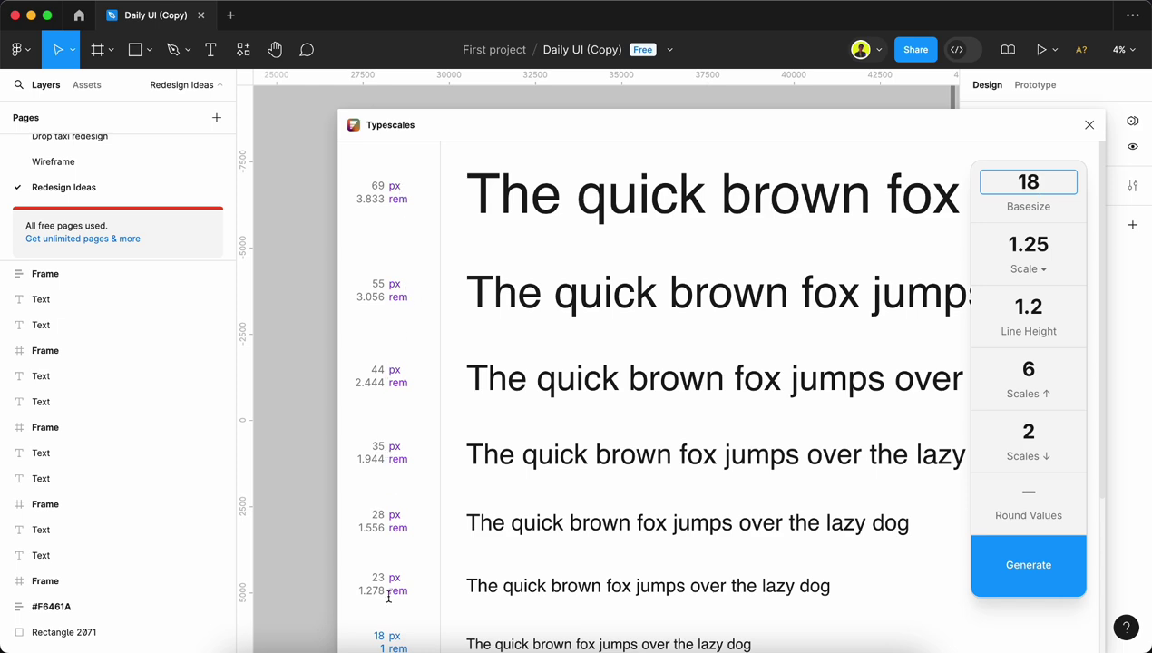
{"action": "scroll", "coordinate": [394, 585], "scroll_direction": "down", "scroll_amount": 2}
{"action": "scroll", "coordinate": [395, 570], "scroll_direction": "down", "scroll_amount": 3}
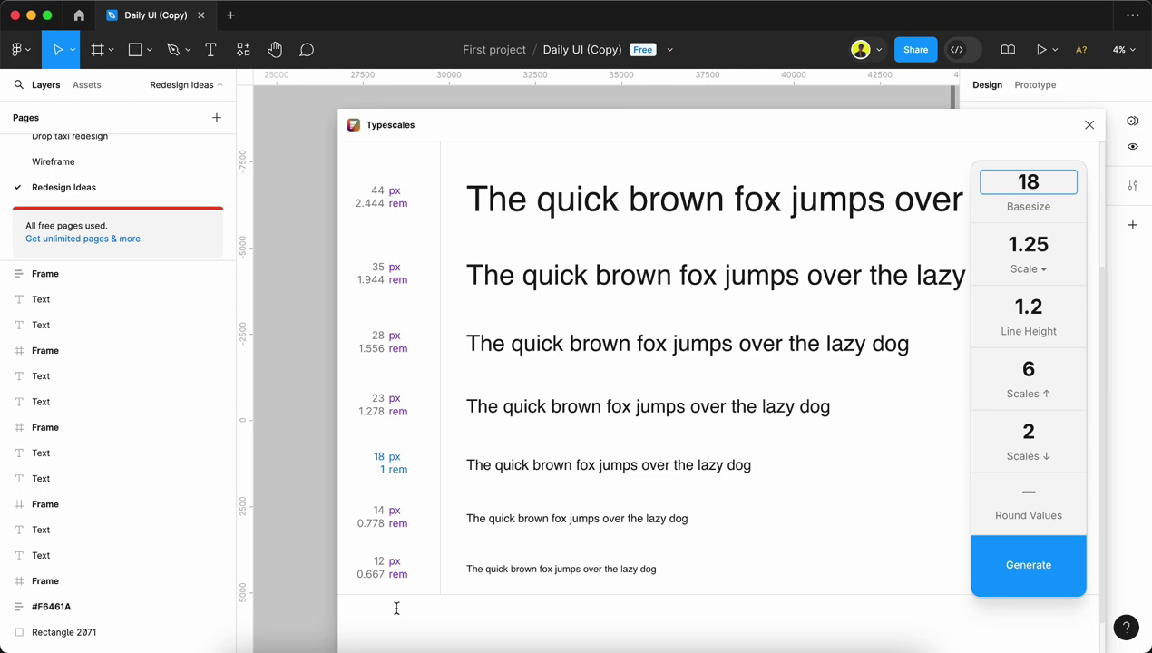
{"action": "scroll", "coordinate": [395, 544], "scroll_direction": "up", "scroll_amount": 5}
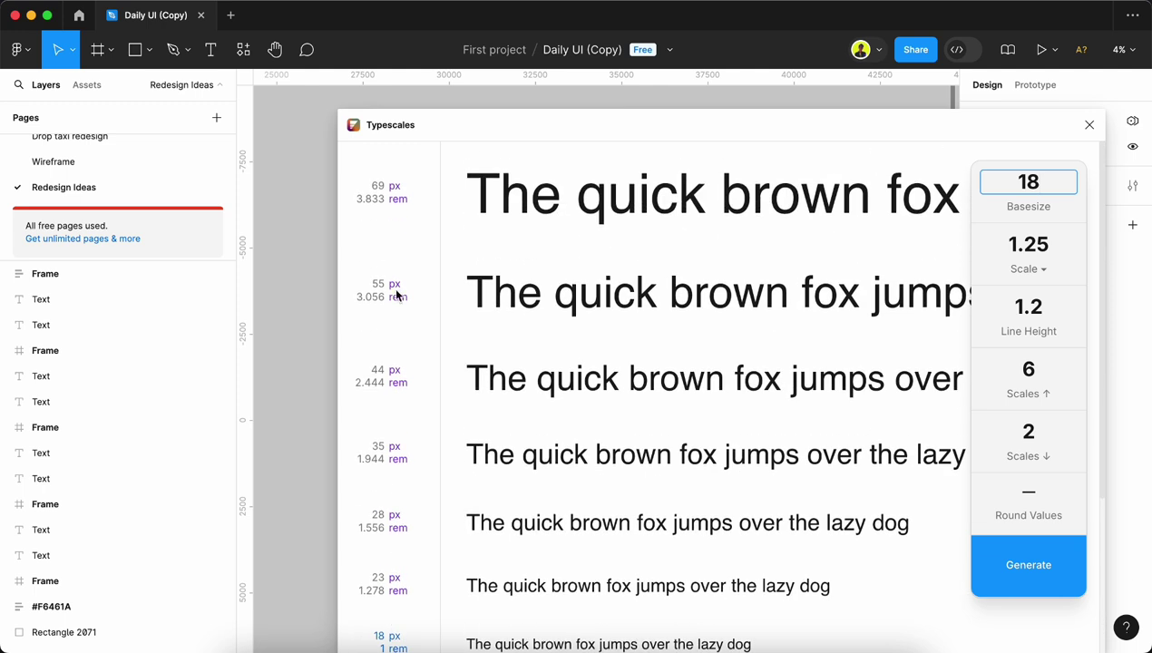
Step: Try Major Second and Major Third scales, then settle on Minor Third (1.2)
{"action": "left_click", "coordinate": [1041, 269]}
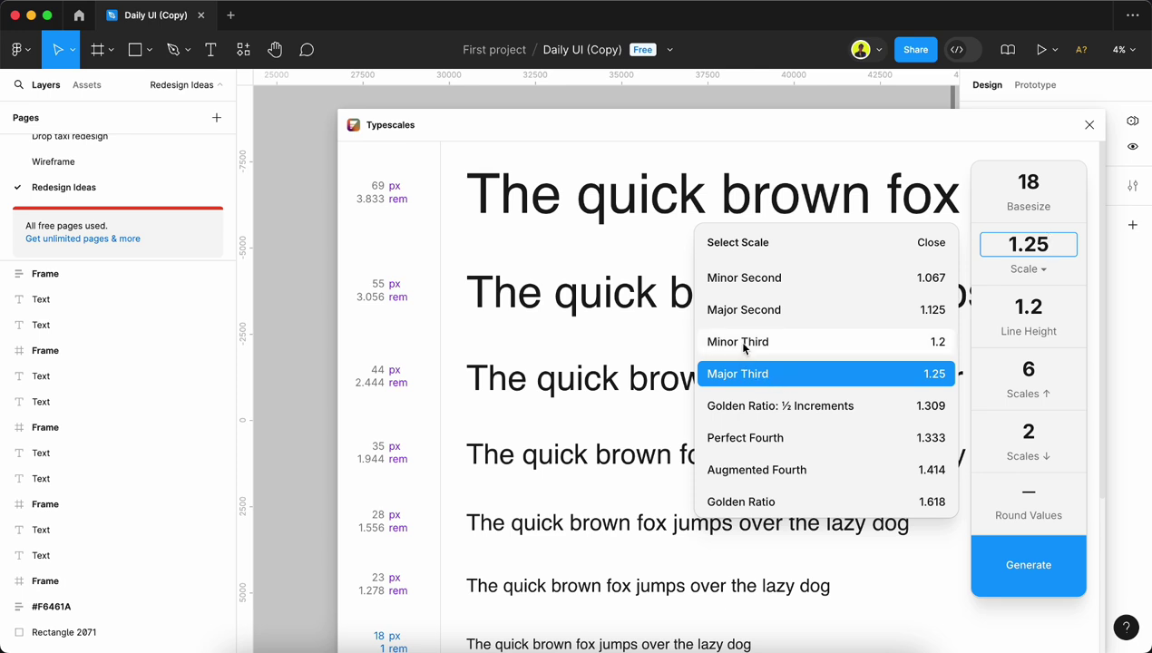
{"action": "left_click", "coordinate": [737, 341]}
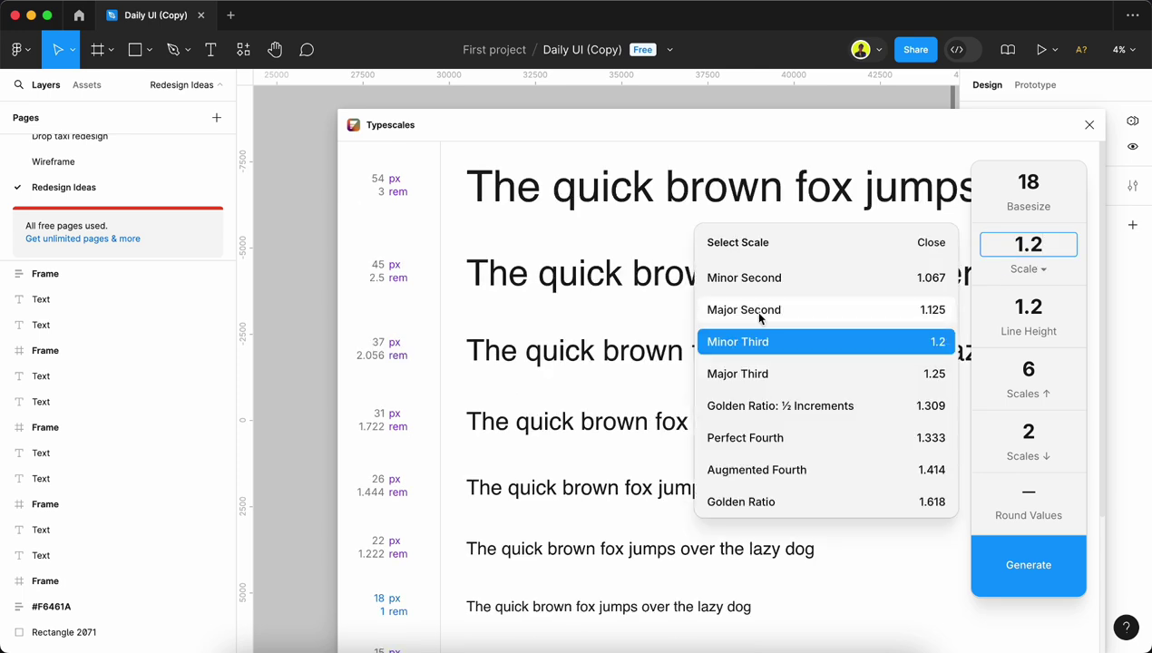
{"action": "left_click", "coordinate": [759, 313]}
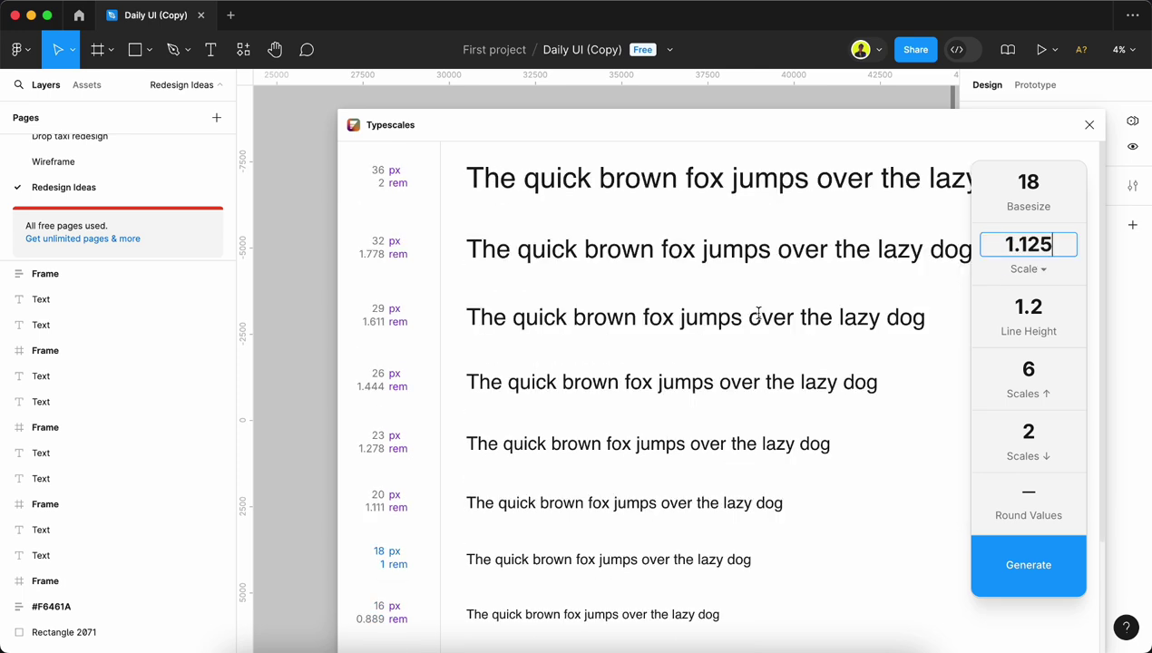
{"action": "left_click", "coordinate": [1046, 270]}
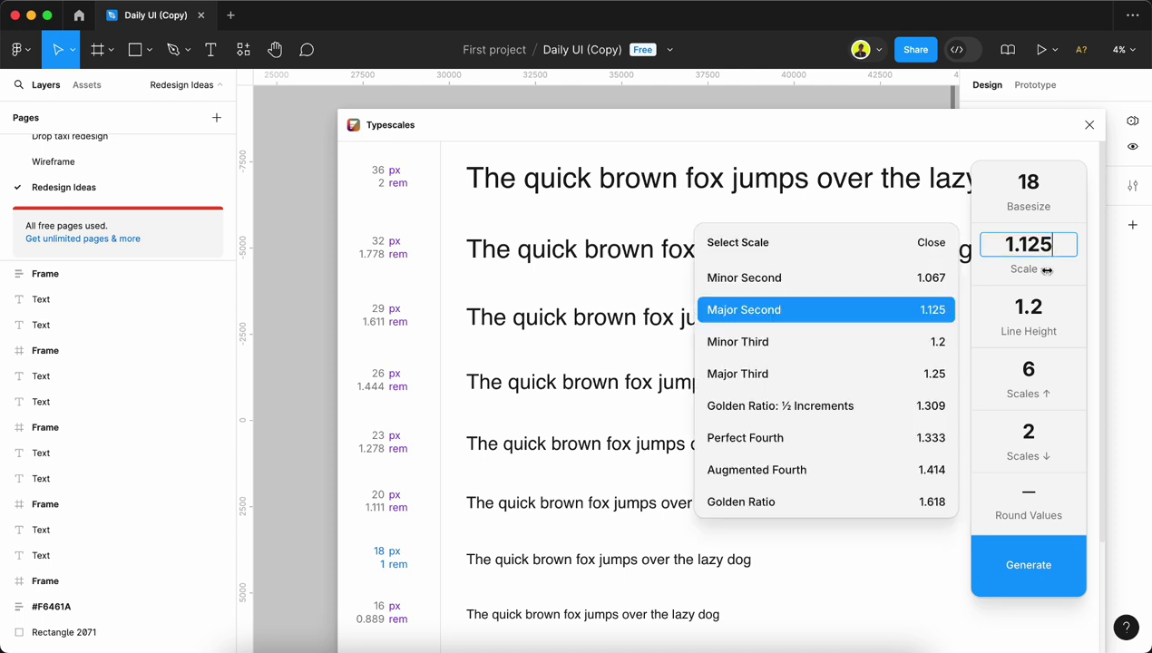
{"action": "left_click", "coordinate": [777, 381]}
{"action": "left_click", "coordinate": [1029, 270]}
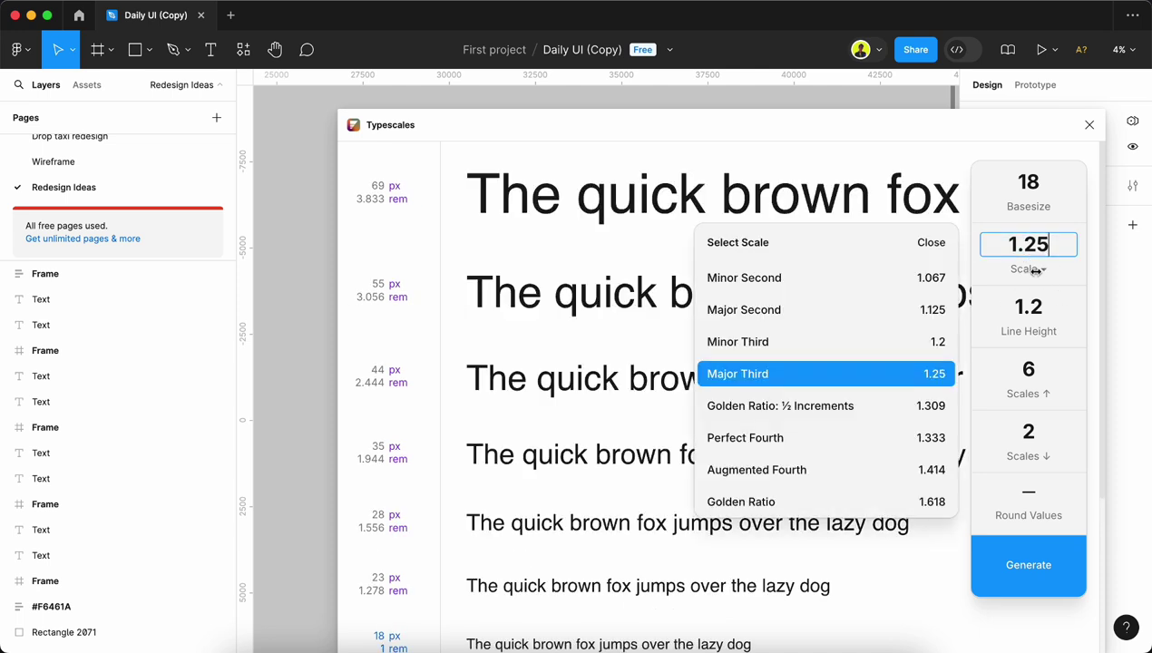
{"action": "left_click", "coordinate": [773, 354]}
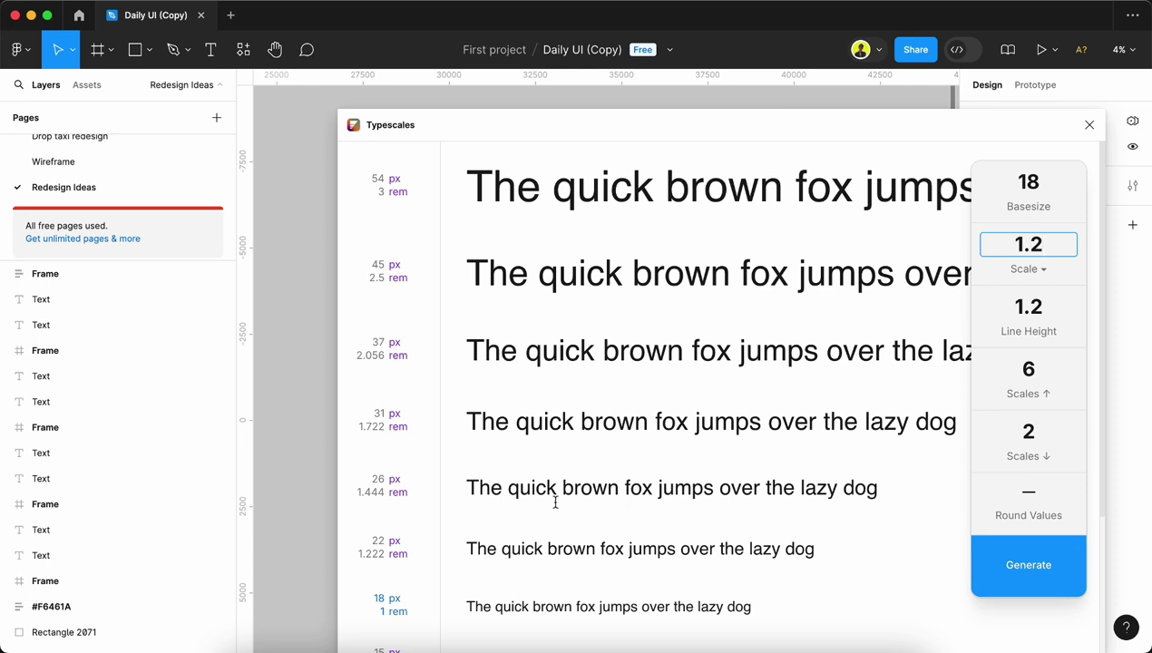
Step: Toggle Round Values off and back on so sizes show whole pixels from 54 to 18 px
{"action": "scroll", "coordinate": [555, 501], "scroll_direction": "down", "scroll_amount": 2}
{"action": "scroll", "coordinate": [381, 464], "scroll_direction": "up", "scroll_amount": 1}
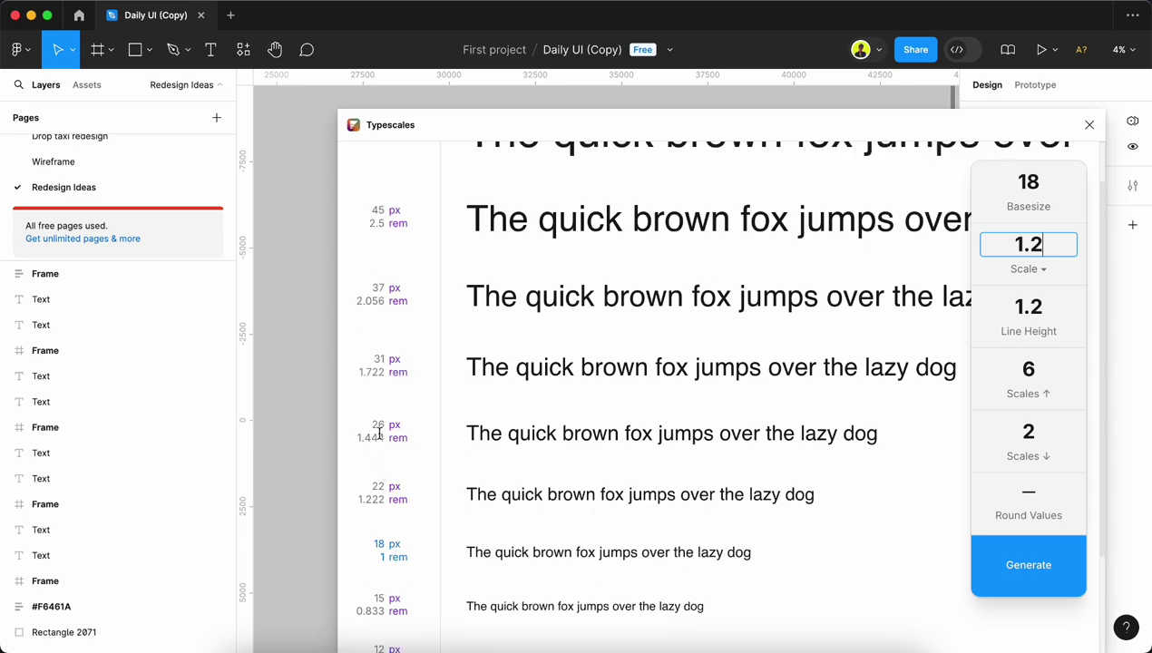
{"action": "scroll", "coordinate": [385, 438], "scroll_direction": "up", "scroll_amount": 2}
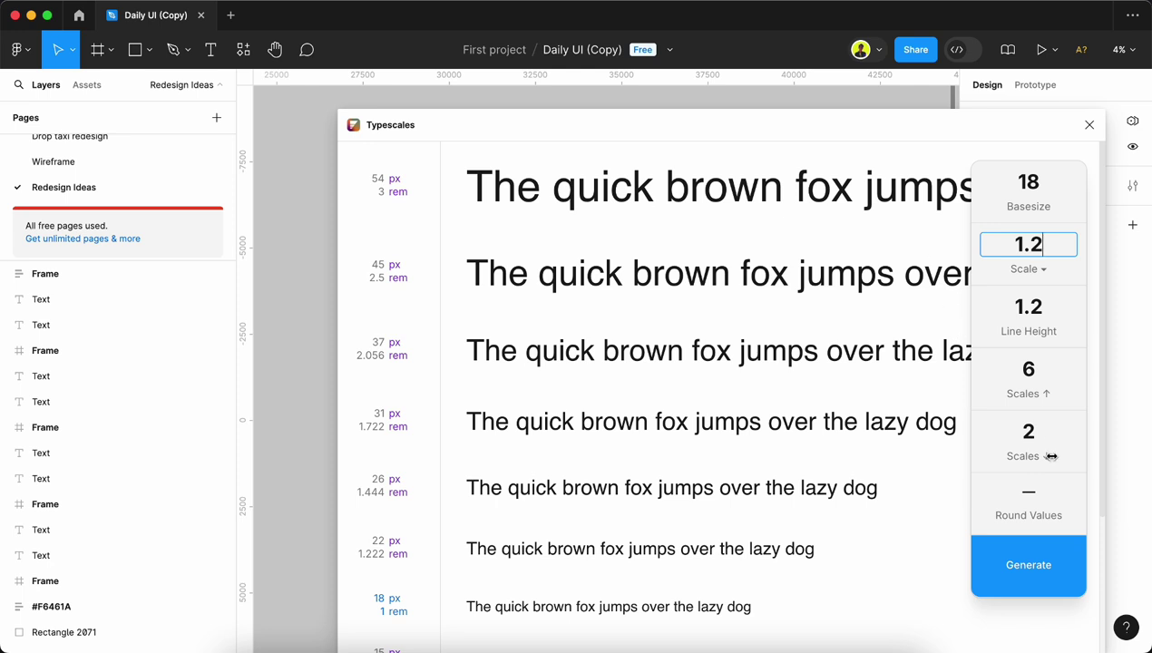
{"action": "scroll", "coordinate": [1045, 454], "scroll_direction": "down", "scroll_amount": 1}
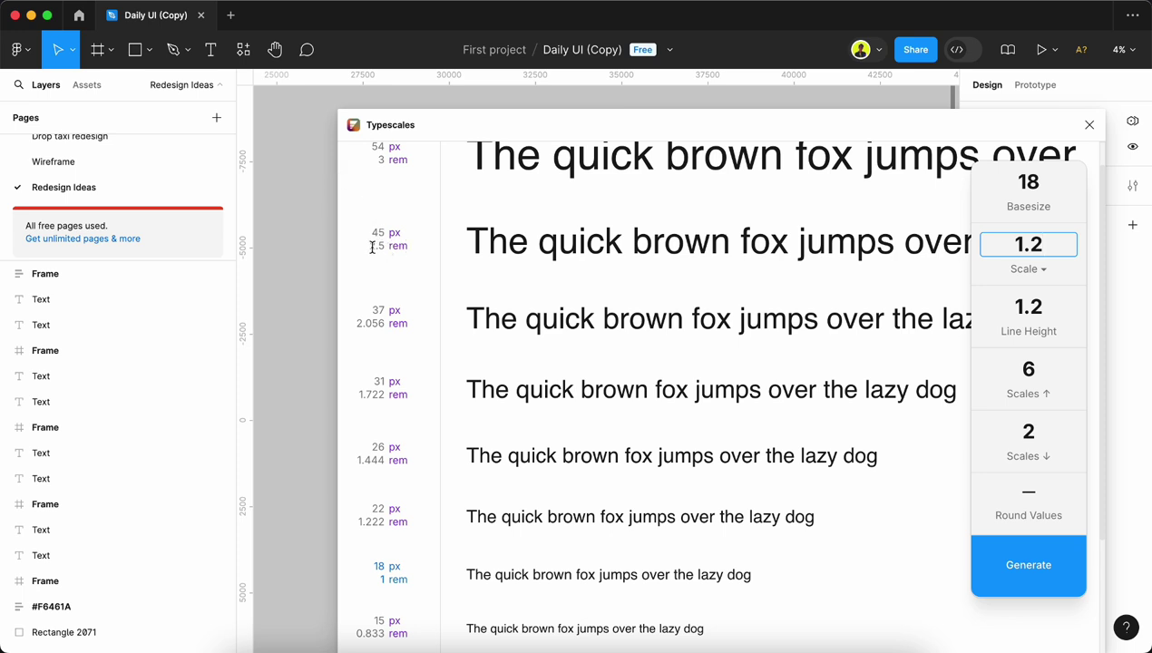
{"action": "left_click", "coordinate": [1028, 496]}
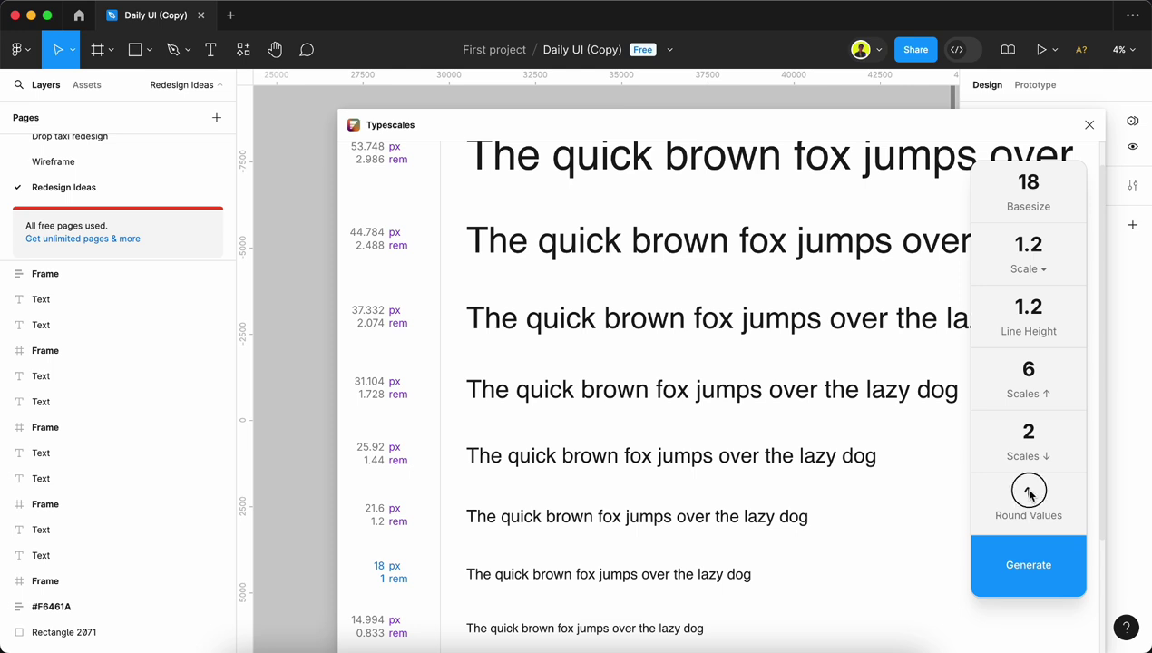
{"action": "left_click", "coordinate": [1029, 492]}
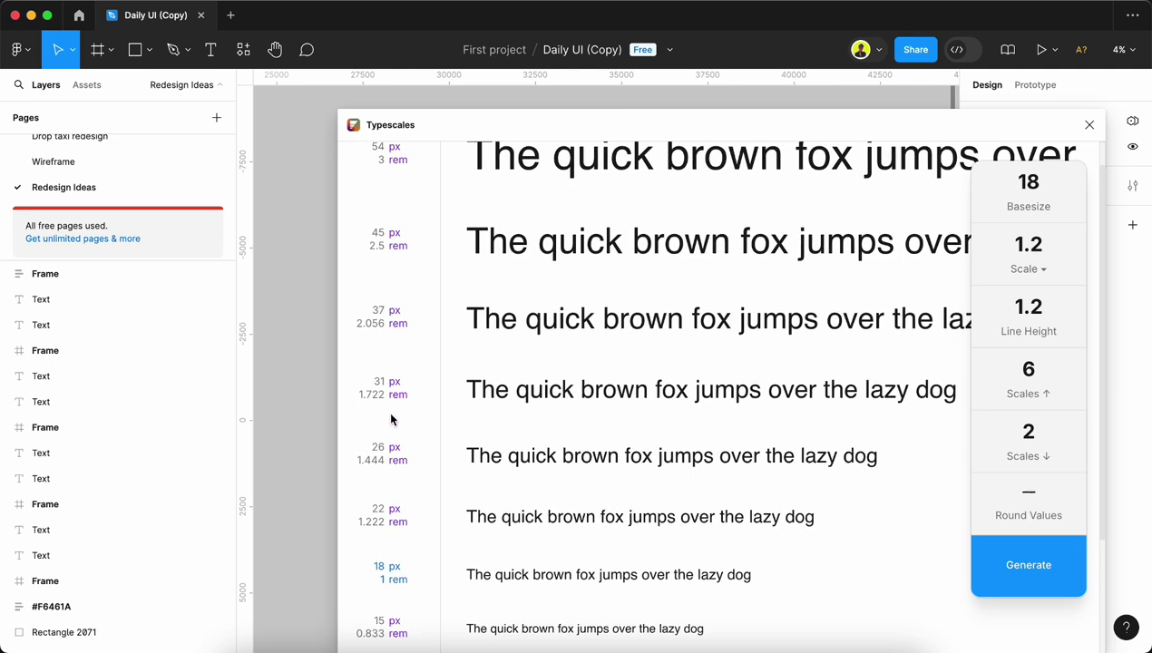
{"action": "scroll", "coordinate": [387, 416], "scroll_direction": "up", "scroll_amount": 2}
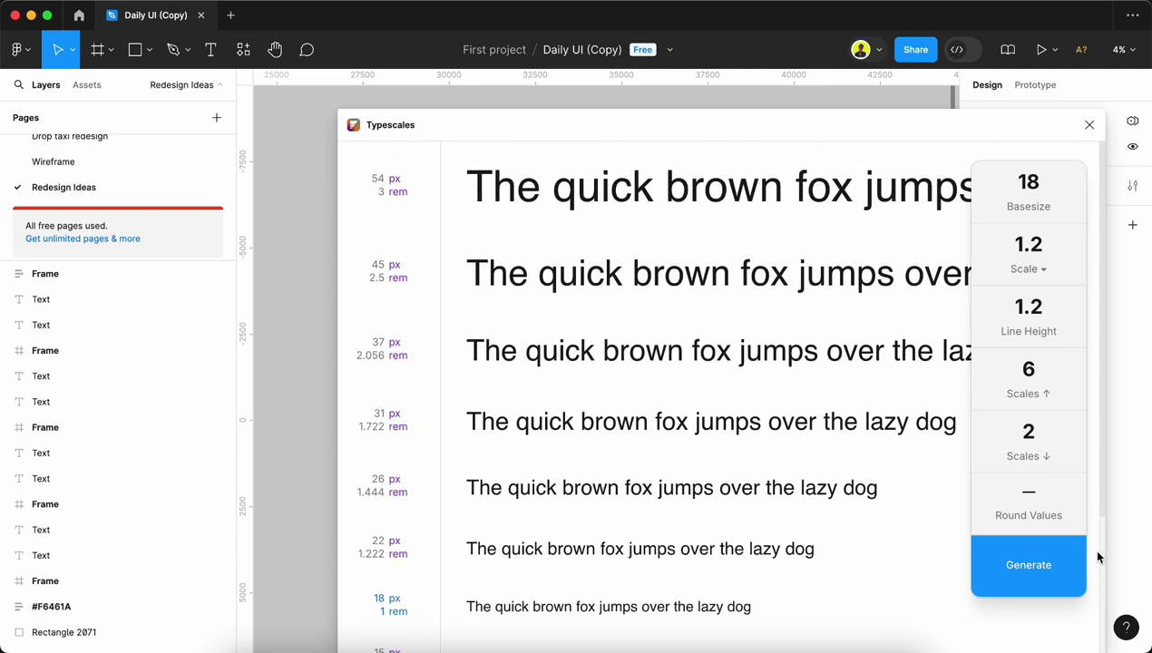
Step: Generate the type-scale frame for base 18, scale 1.2 on the canvas
{"action": "left_click", "coordinate": [1034, 568]}
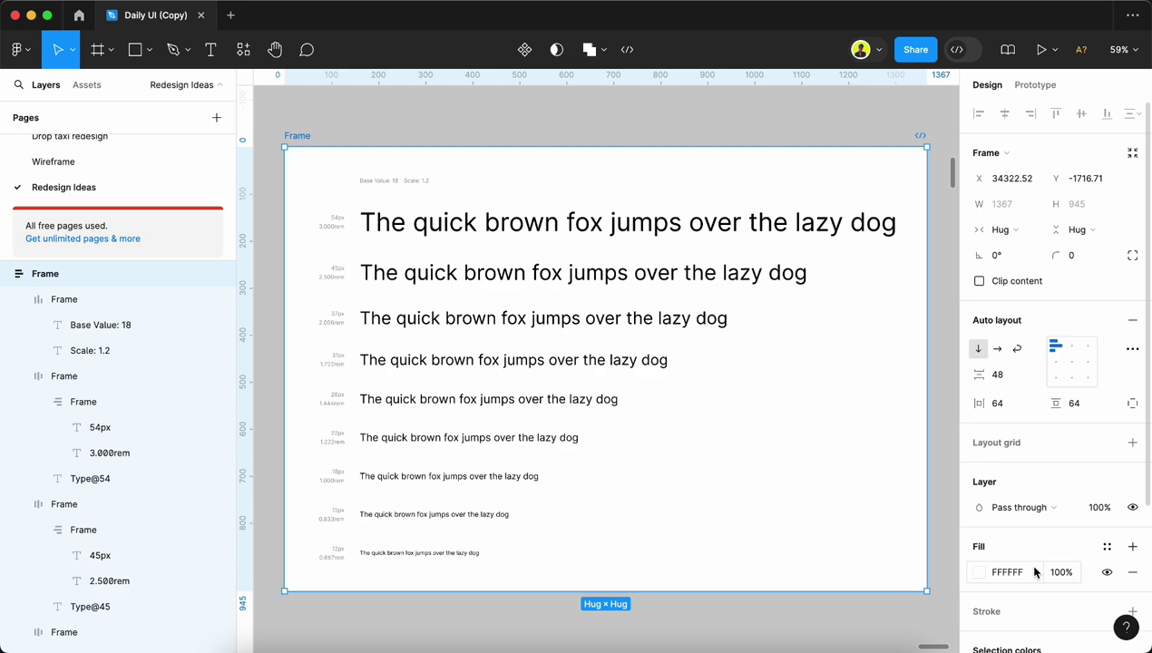
{"action": "scroll", "coordinate": [396, 240], "scroll_direction": "up", "scroll_amount": 3}
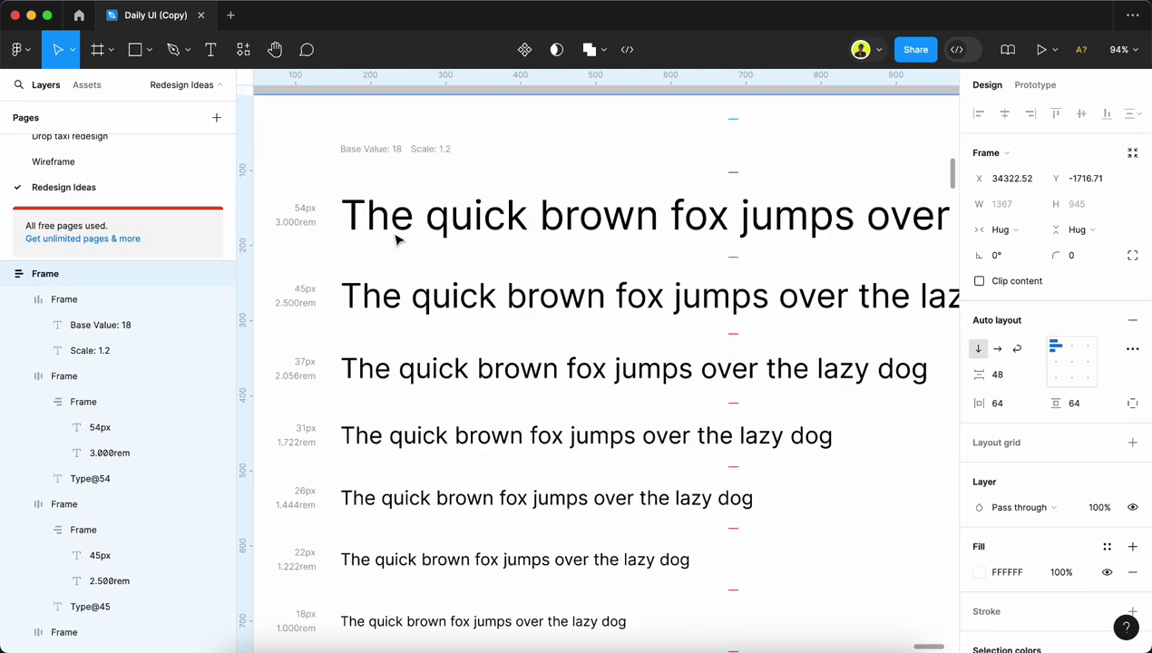
{"action": "scroll", "coordinate": [481, 238], "scroll_direction": "down", "scroll_amount": 3}
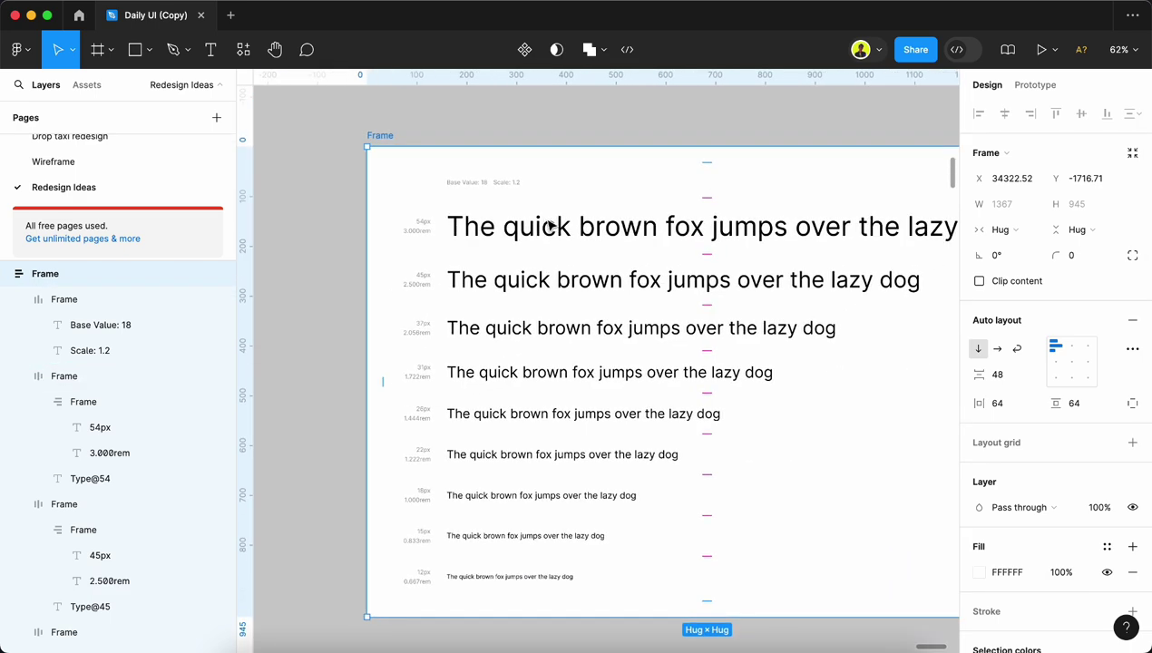
Step: Retype the 54px and 45px sample lines as 'Heading 1' and 'Heading 2'
{"action": "left_click", "coordinate": [570, 229], "text": "super"}
{"action": "double_click", "coordinate": [574, 233]}
{"action": "left_click", "coordinate": [569, 227]}
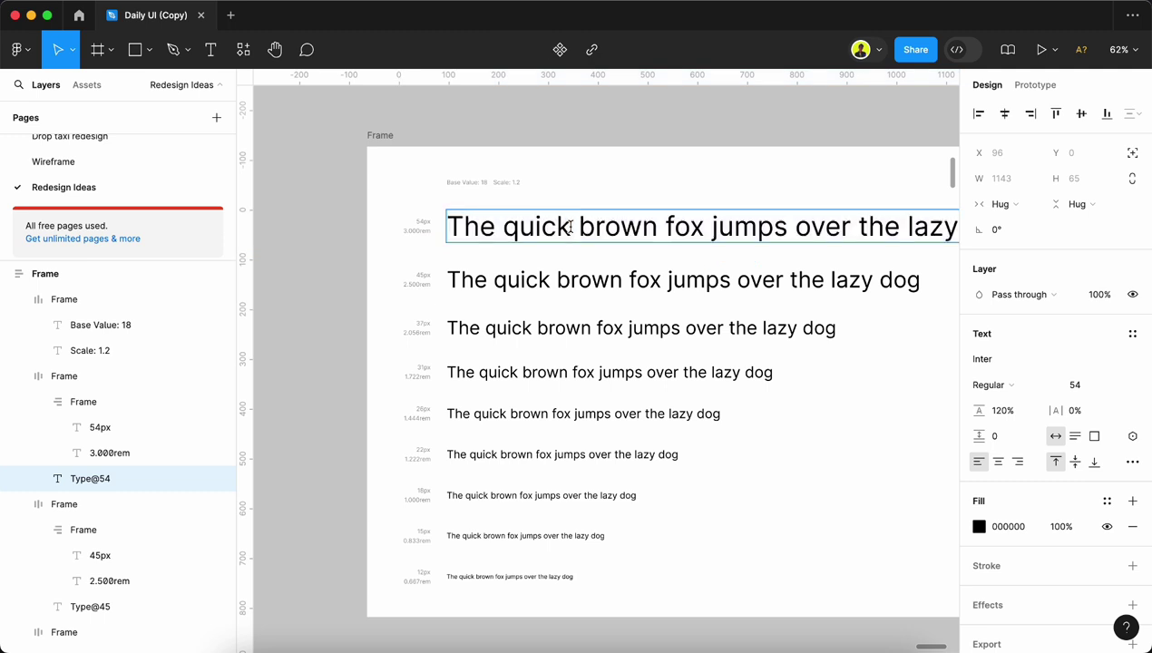
{"action": "key", "text": "super+a"}
{"action": "type", "text": "Headi"}
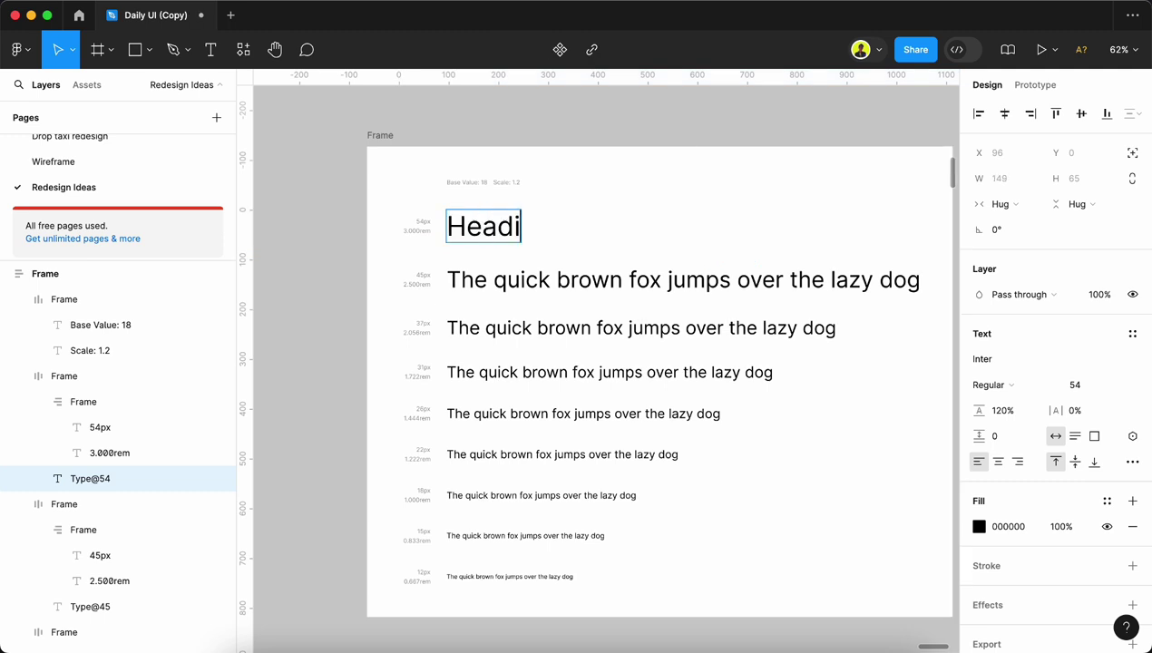
{"action": "type", "text": "ng 1"}
{"action": "triple_click", "coordinate": [549, 279]}
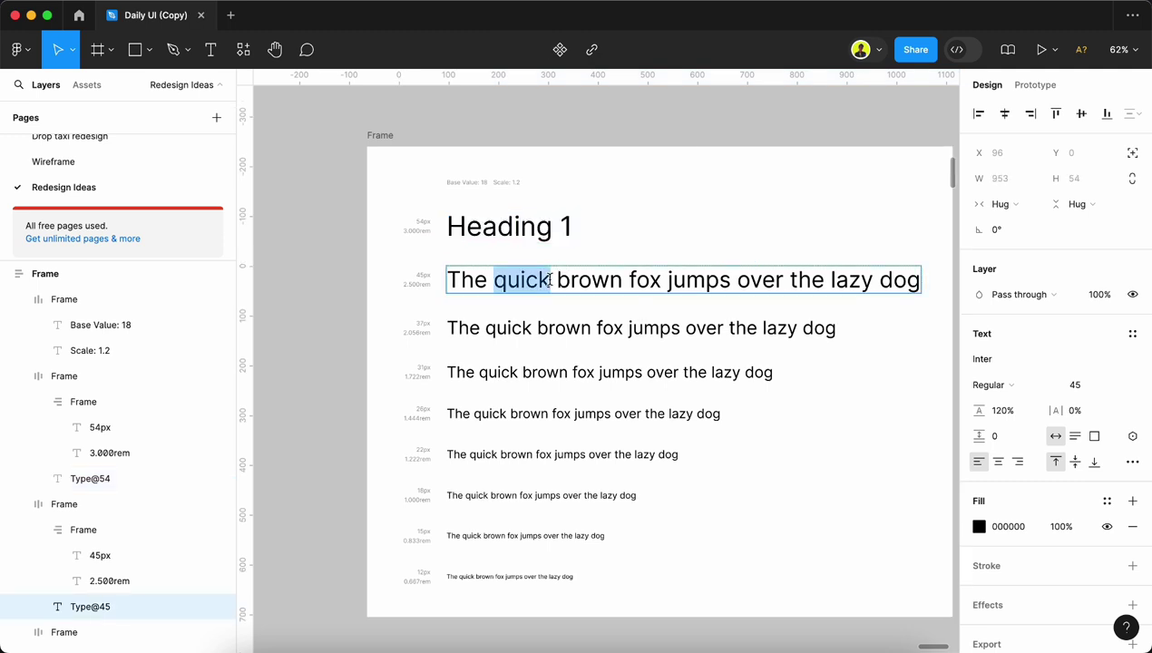
{"action": "type", "text": "Heading 2"}
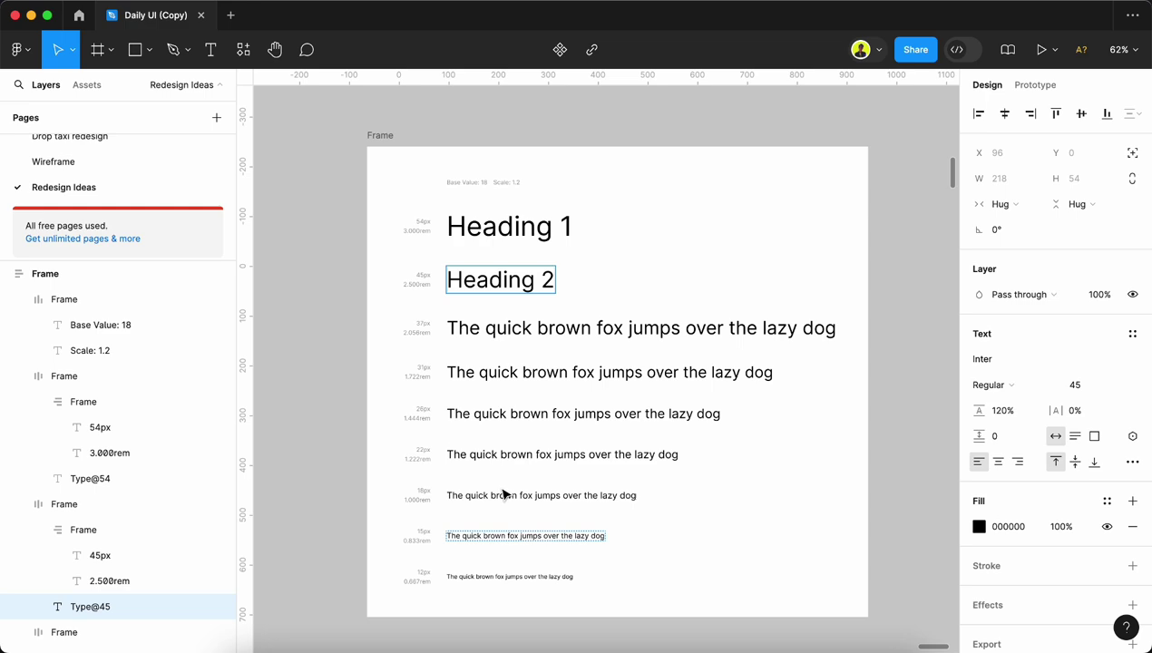
{"action": "scroll", "coordinate": [502, 304], "scroll_direction": "up", "scroll_amount": 3}
{"action": "scroll", "coordinate": [535, 304], "scroll_direction": "down", "scroll_amount": 5}
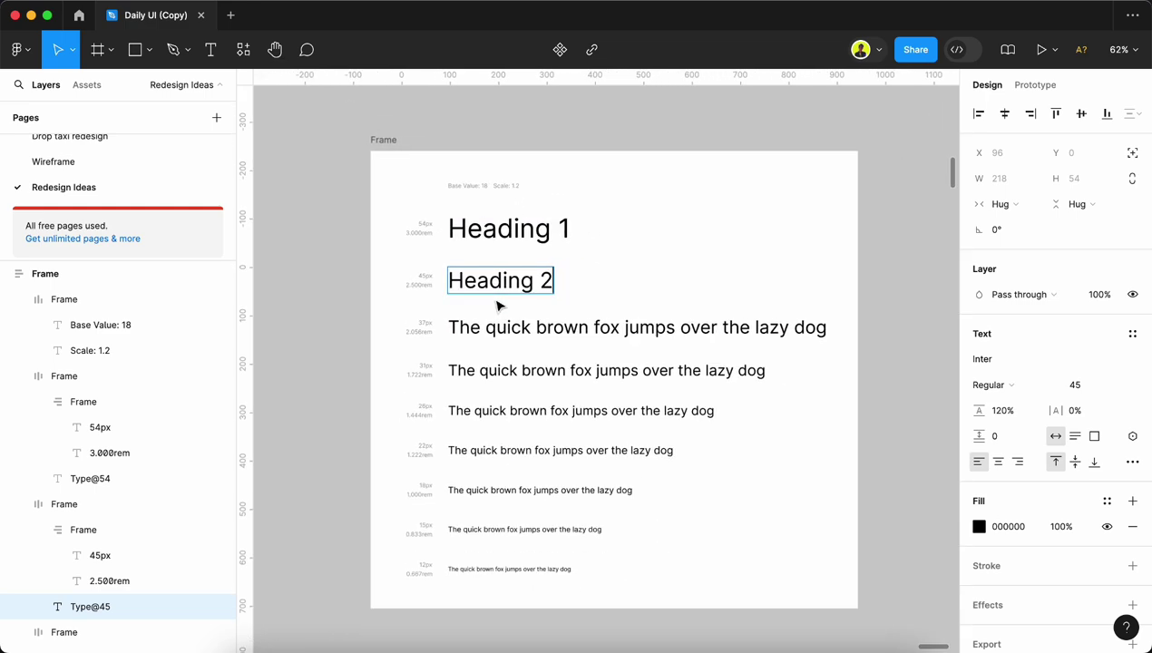
{"action": "left_click", "coordinate": [327, 329]}
{"action": "left_click", "coordinate": [327, 327]}
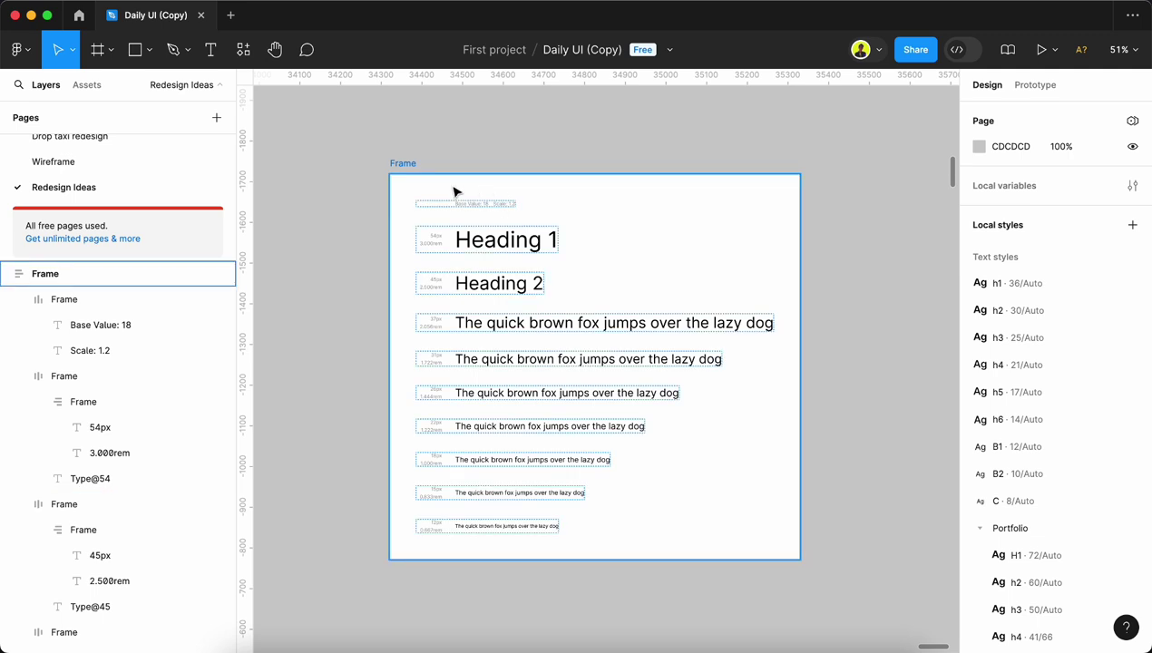
Step: Rename the type-scale frame to 'Desktop'
{"action": "left_click", "coordinate": [402, 165]}
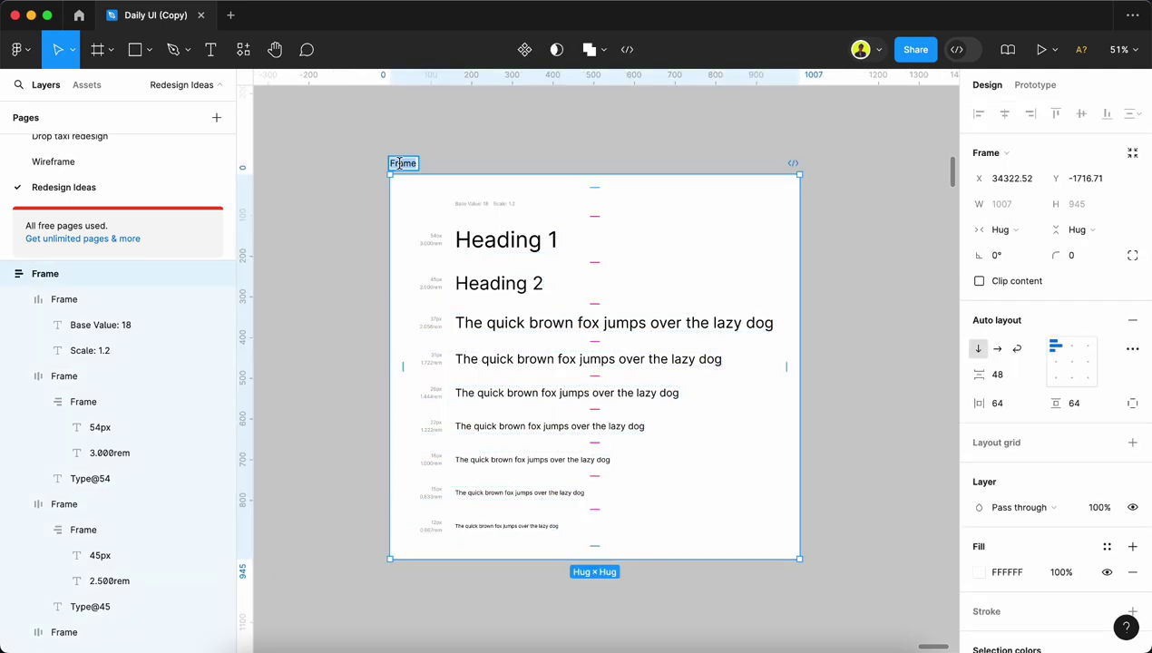
{"action": "type", "text": "Desktop"}
{"action": "left_click", "coordinate": [304, 189]}
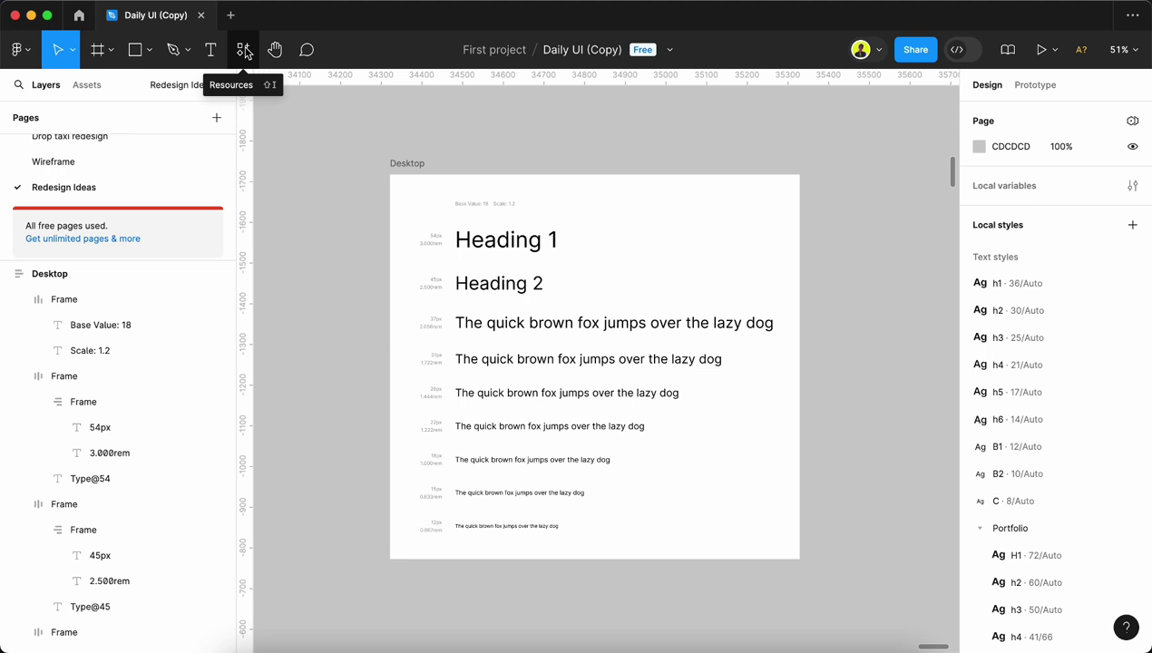
Step: Launch Fonts Changer, move its window aside, and select the Desktop frame
{"action": "left_click", "coordinate": [244, 50]}
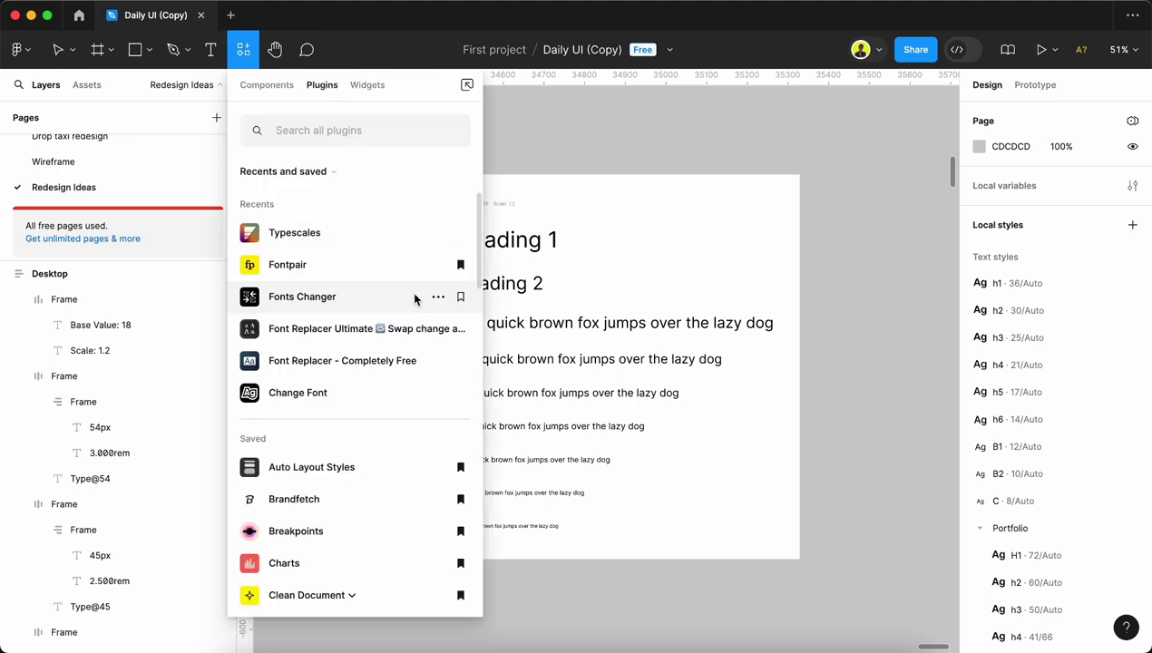
{"action": "left_click", "coordinate": [330, 300]}
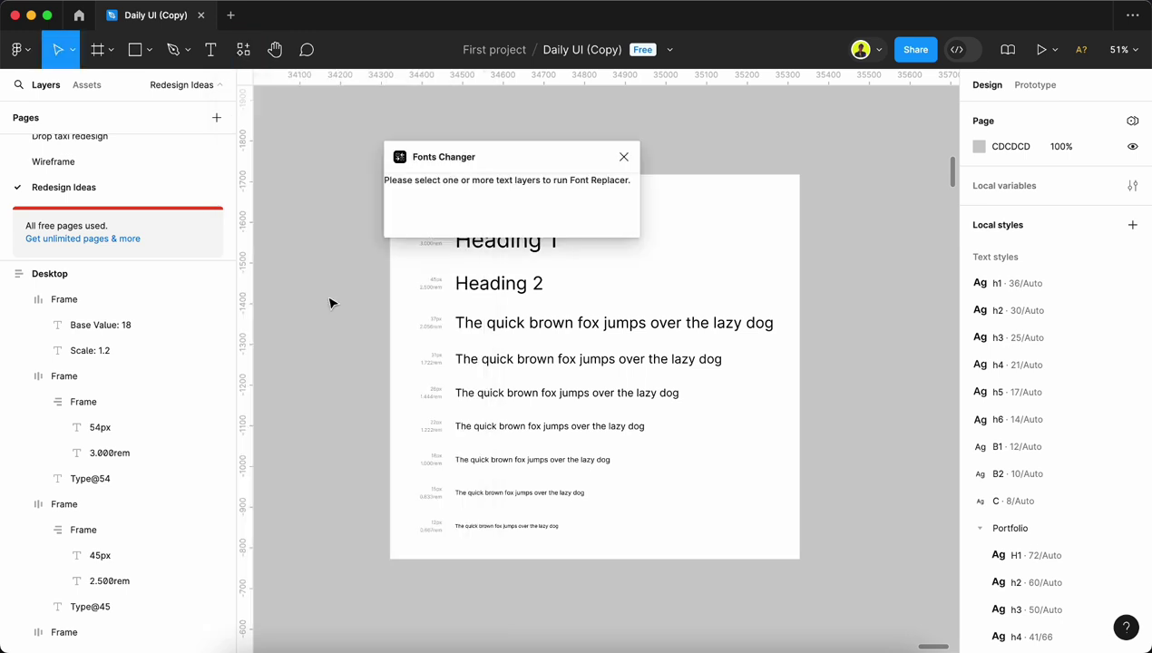
{"action": "left_click_drag", "start_coordinate": [506, 156], "coordinate": [905, 206]}
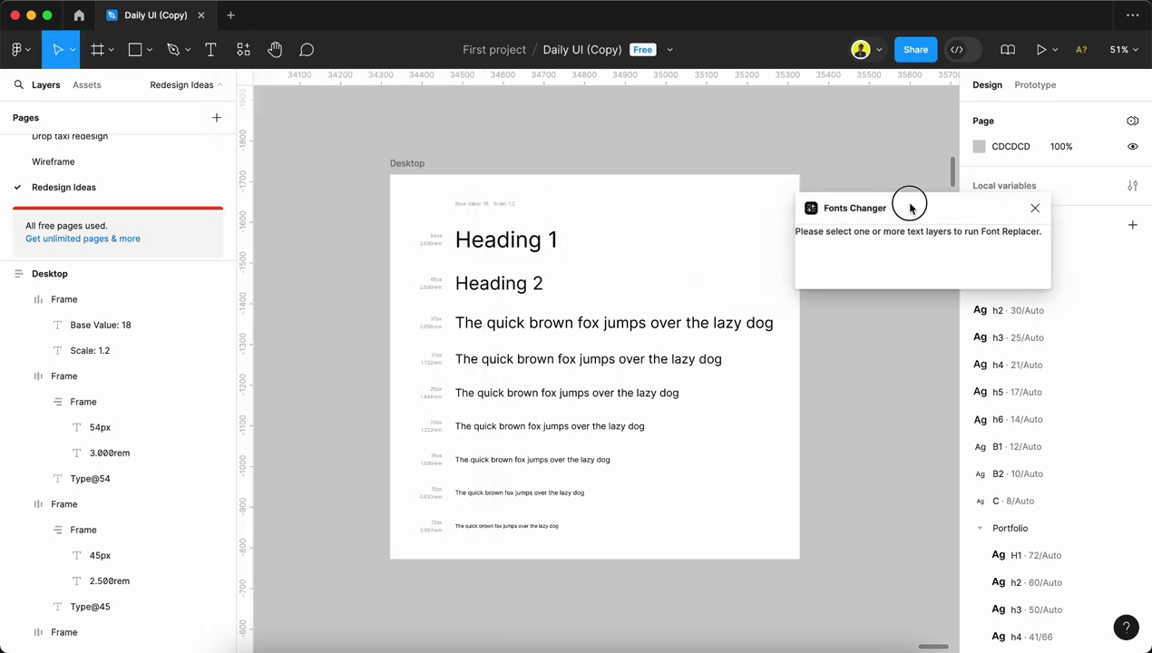
{"action": "left_click", "coordinate": [498, 185]}
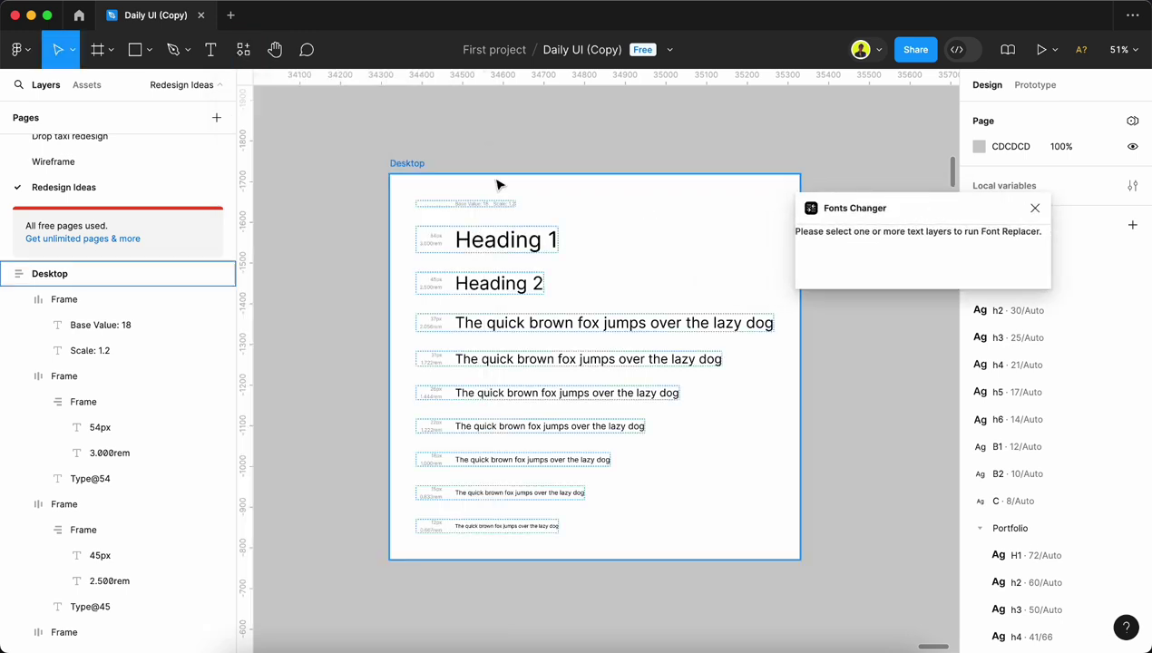
{"action": "left_click", "coordinate": [416, 165]}
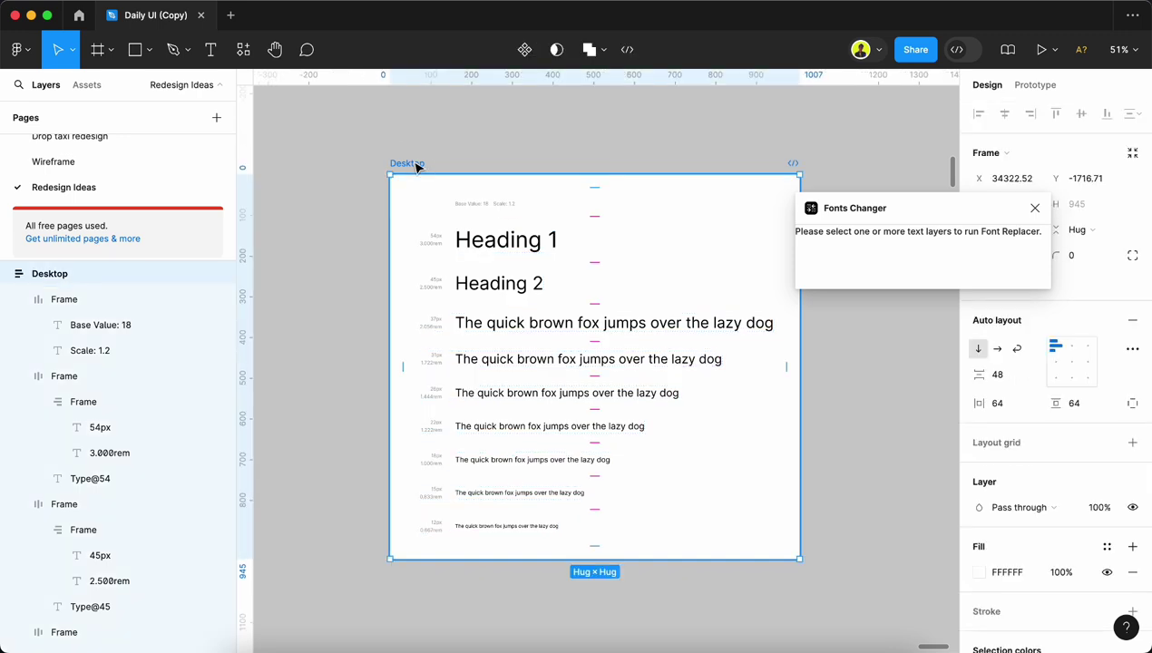
Step: Select all nine text rows from Heading 1 down to the 12px line, then close Fonts Changer
{"action": "left_click", "coordinate": [533, 247]}
{"action": "left_click", "coordinate": [521, 283], "text": "shift"}
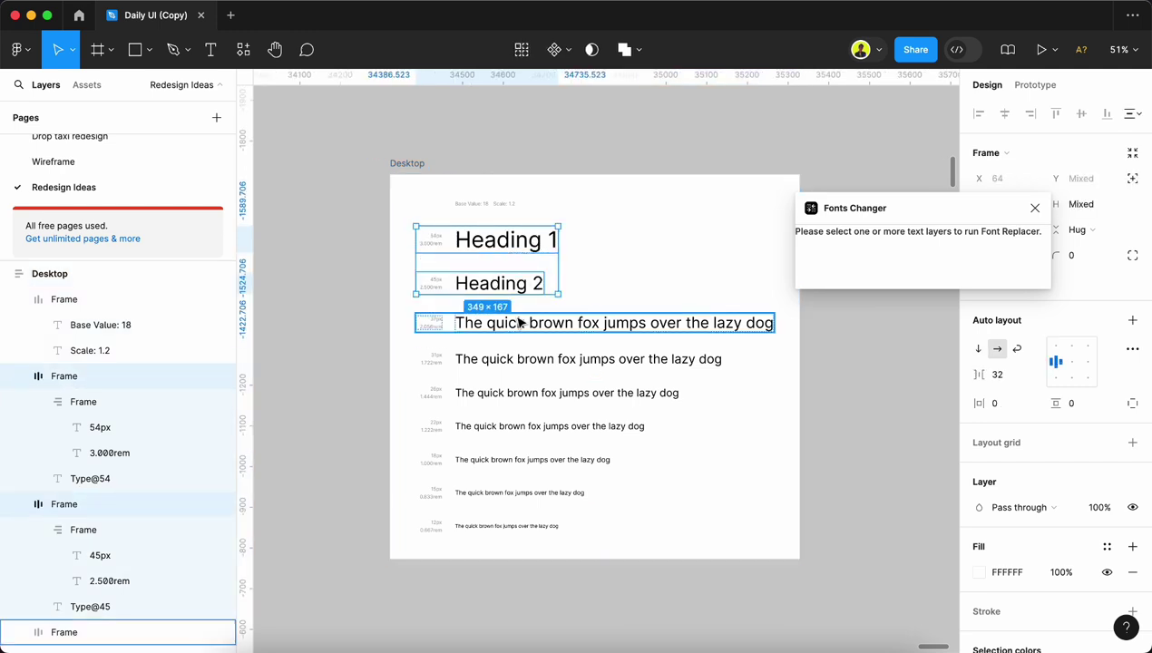
{"action": "left_click", "coordinate": [519, 325], "text": "shift"}
{"action": "left_click", "coordinate": [514, 360], "text": "shift"}
{"action": "left_click", "coordinate": [512, 394], "text": "shift"}
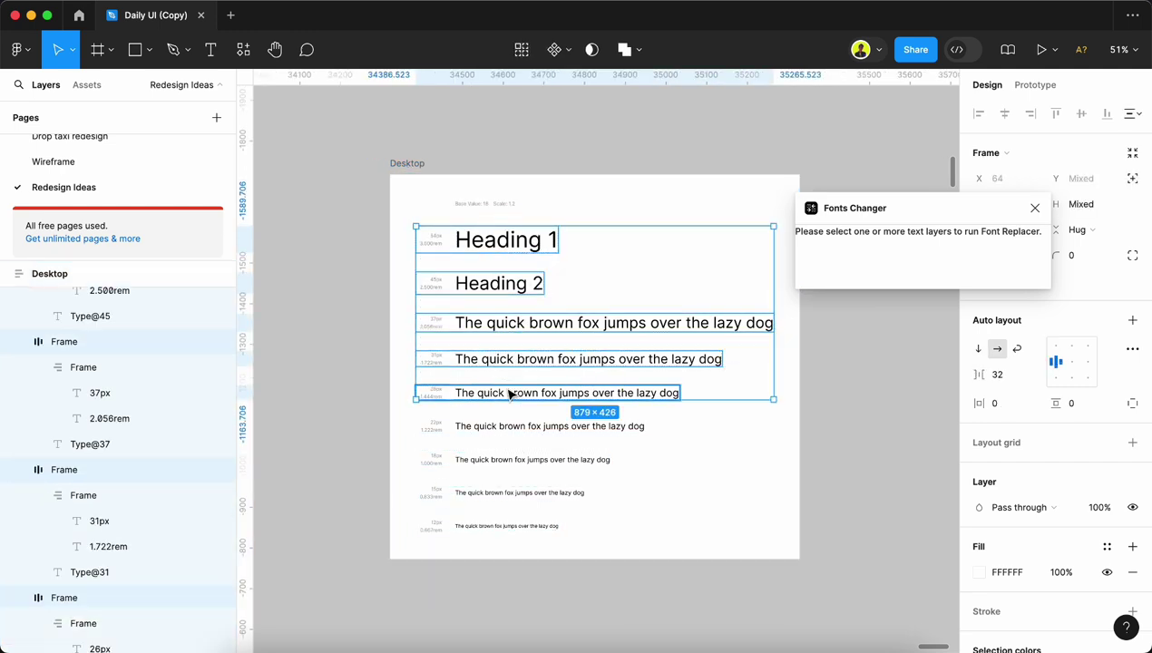
{"action": "left_click", "coordinate": [505, 427], "text": "shift"}
{"action": "left_click", "coordinate": [492, 460], "text": "shift"}
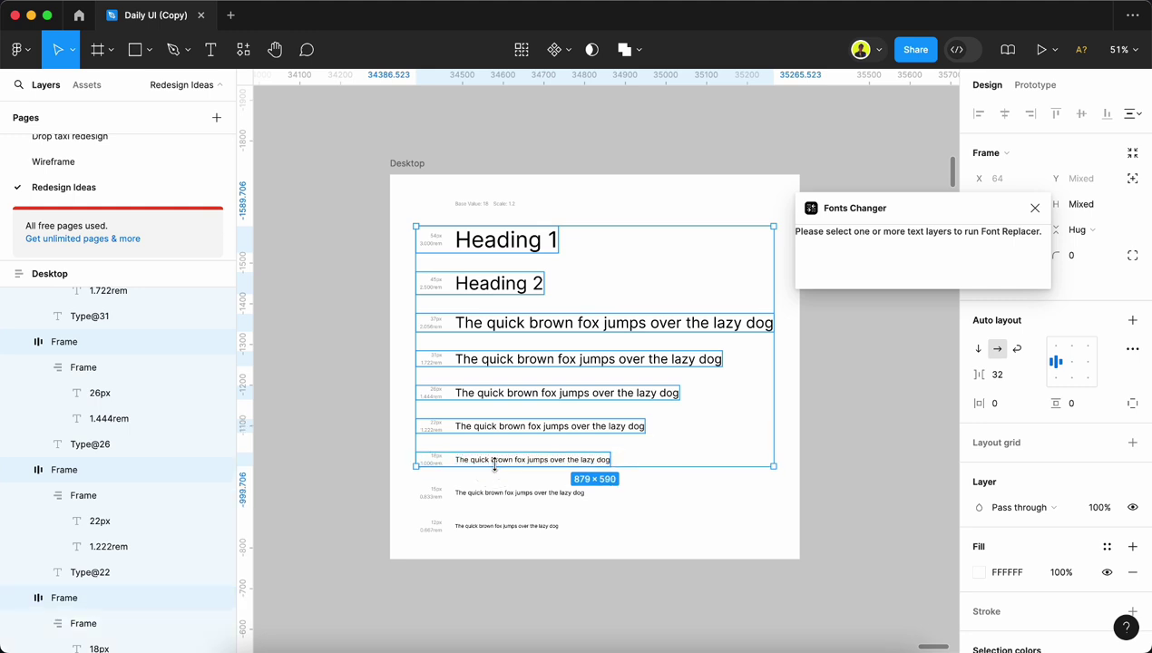
{"action": "left_click", "coordinate": [497, 495], "text": "shift"}
{"action": "left_click", "coordinate": [490, 526], "text": "shift"}
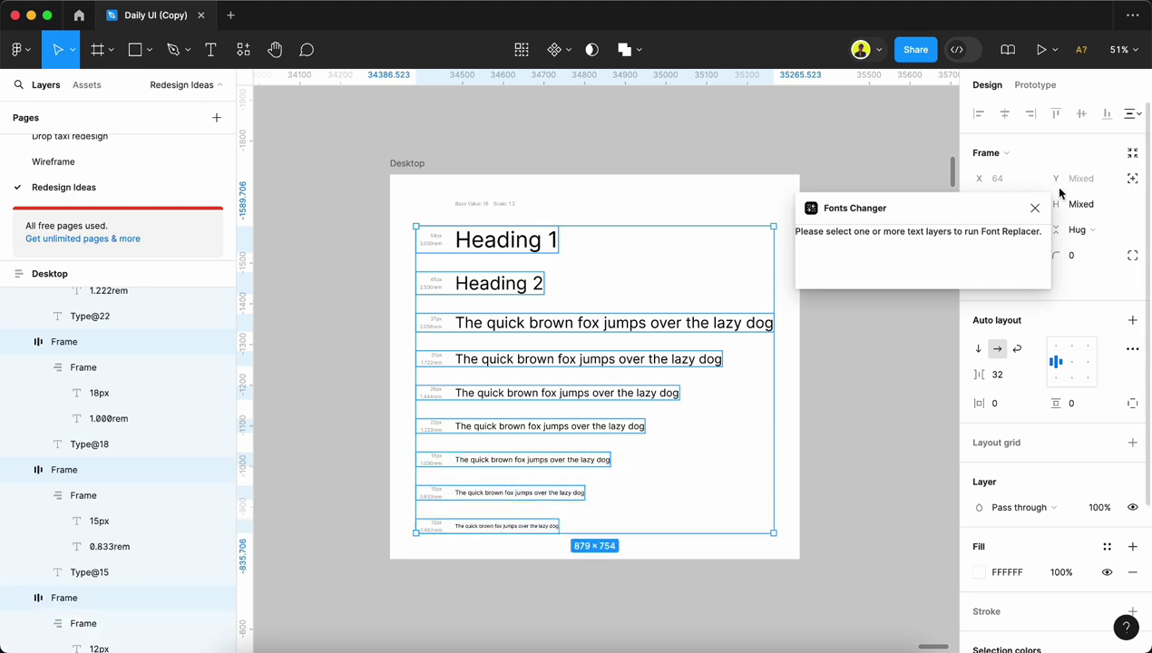
{"action": "left_click", "coordinate": [1035, 208]}
{"action": "left_click", "coordinate": [243, 49]}
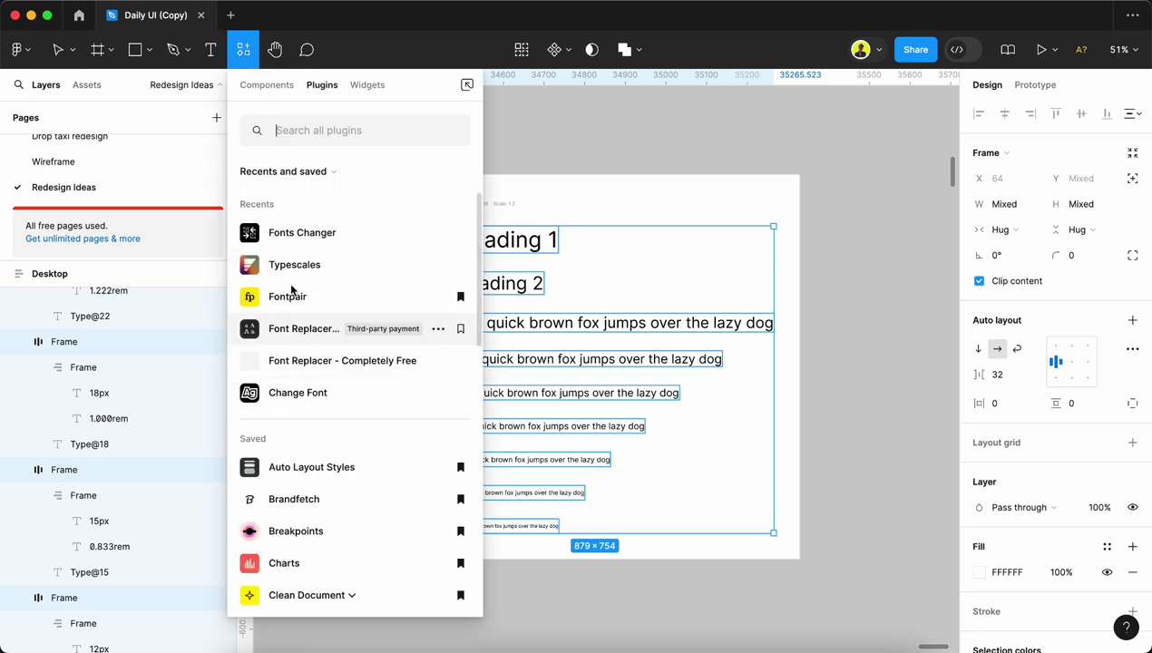
Step: Rerun Fonts Changer, choosing B612 - Bold to replace Inter - Regular (27x)
{"action": "left_click", "coordinate": [296, 238]}
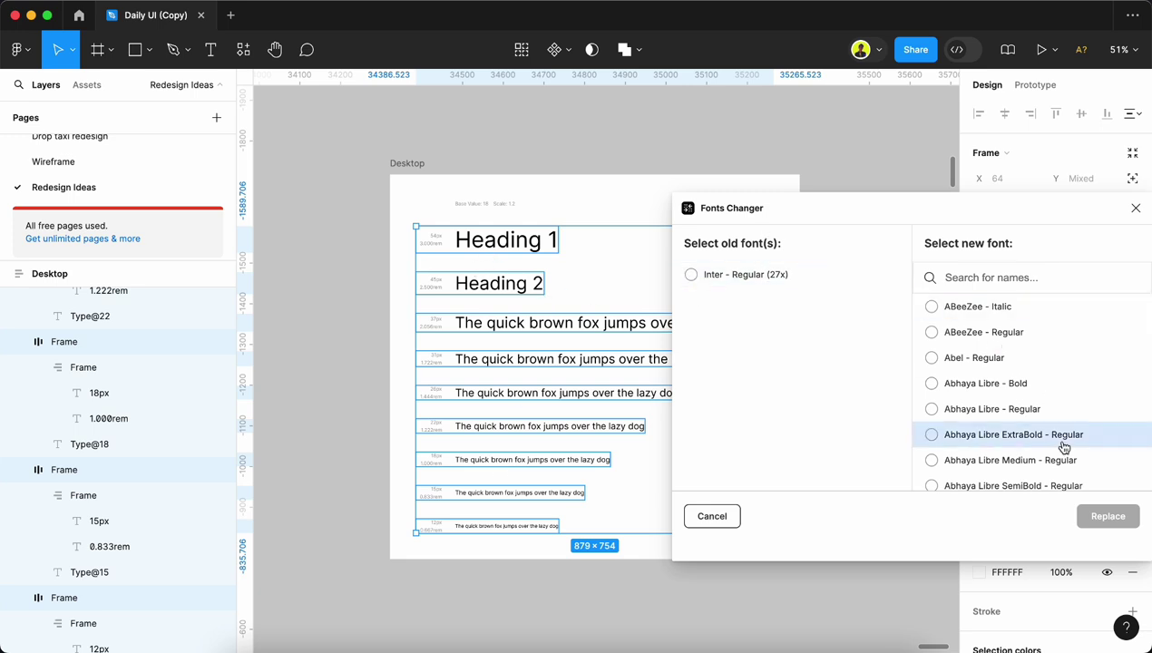
{"action": "scroll", "coordinate": [1059, 408], "scroll_direction": "down", "scroll_amount": 10}
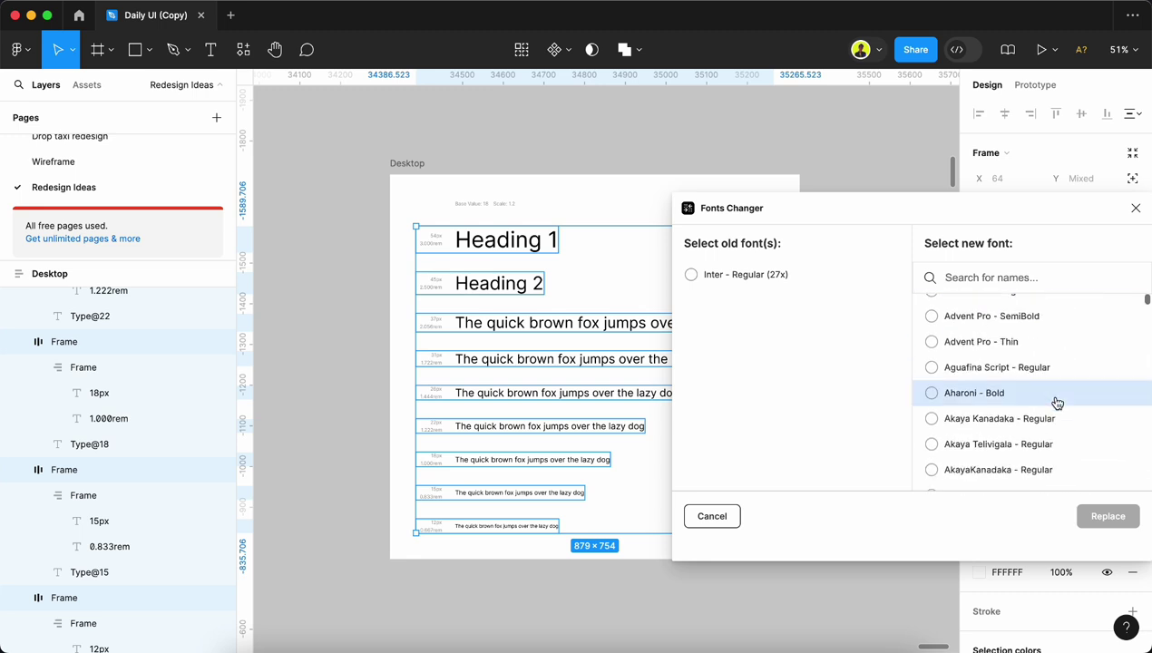
{"action": "scroll", "coordinate": [1057, 399], "scroll_direction": "down", "scroll_amount": 15}
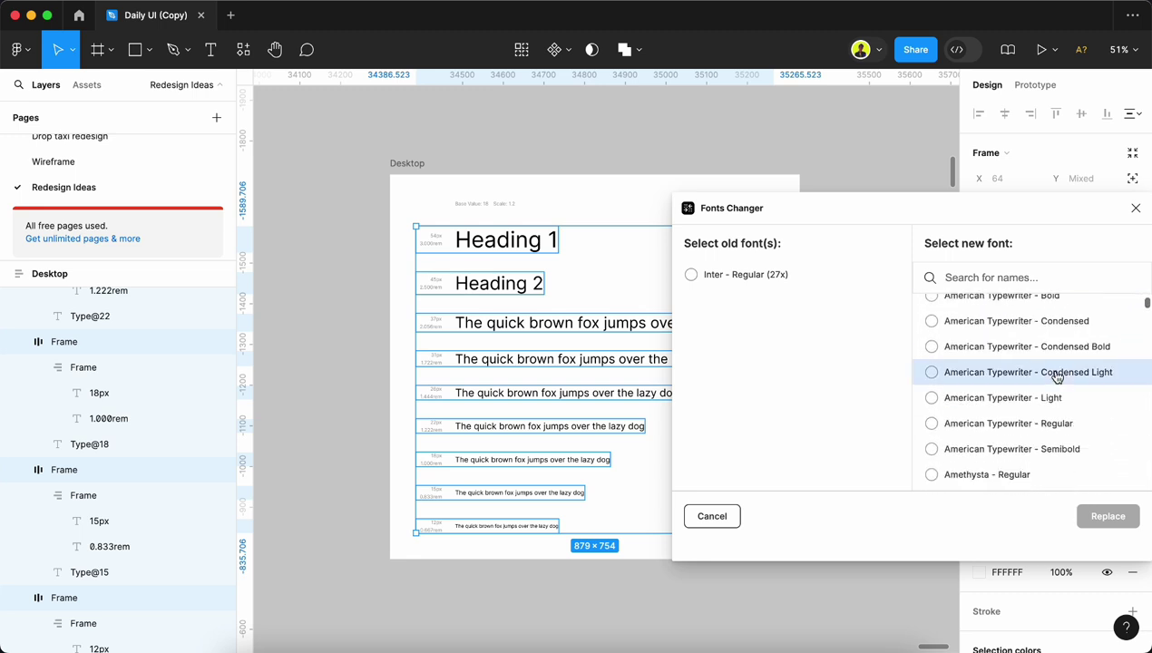
{"action": "scroll", "coordinate": [1057, 376], "scroll_direction": "down", "scroll_amount": 20}
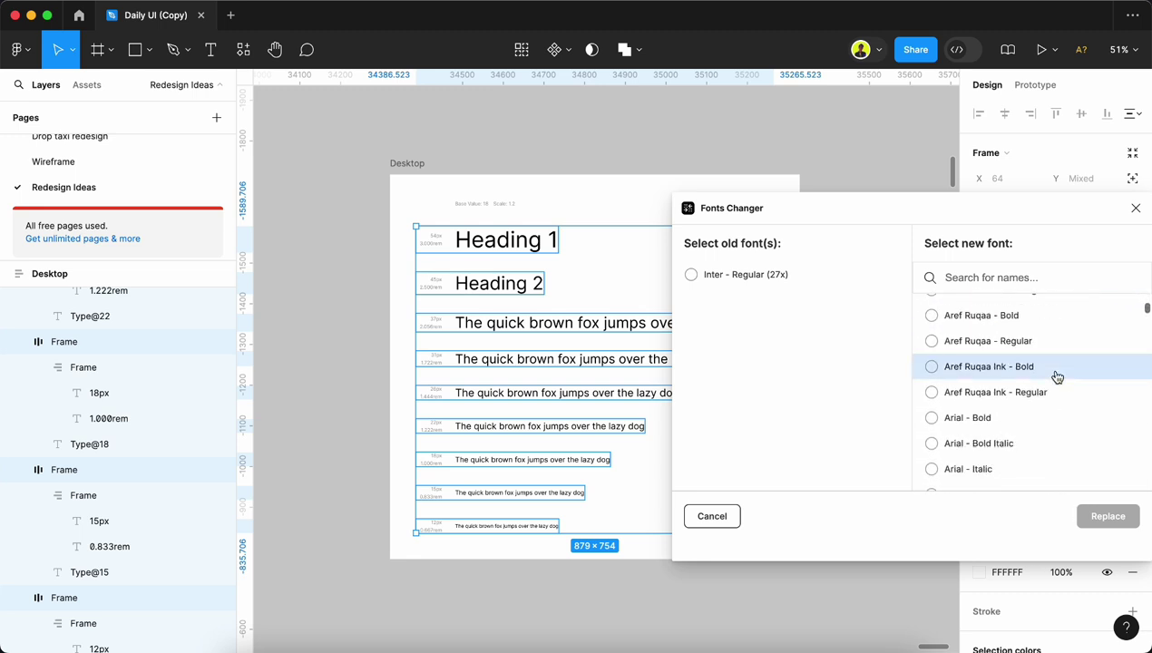
{"action": "scroll", "coordinate": [1057, 377], "scroll_direction": "down", "scroll_amount": 20}
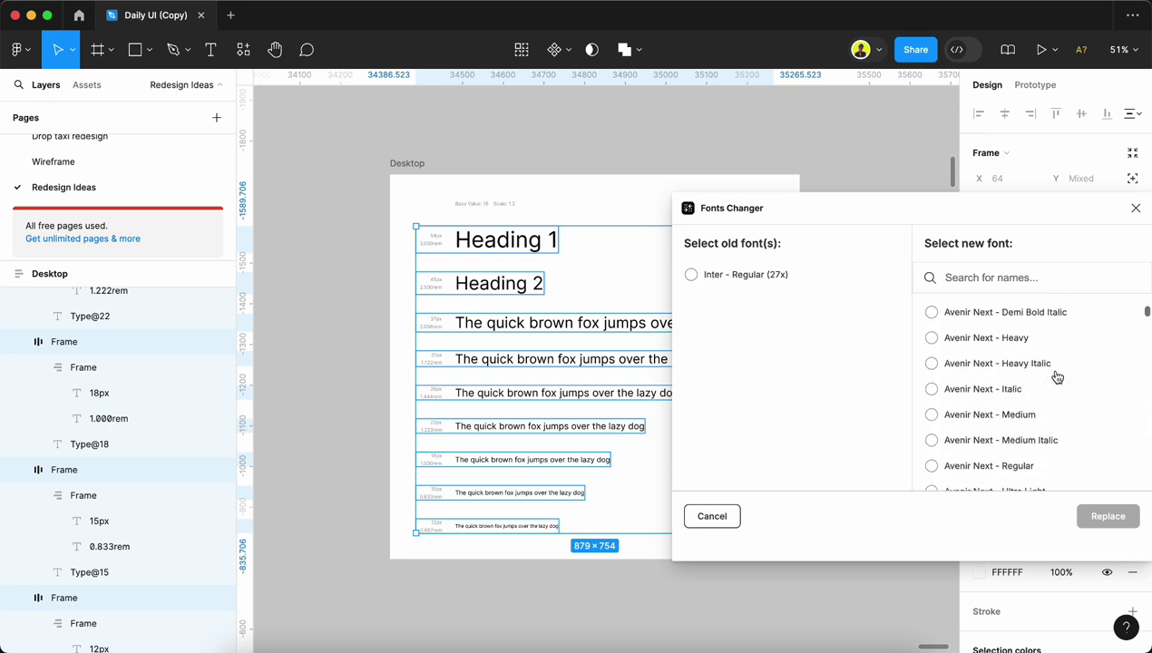
{"action": "scroll", "coordinate": [1057, 376], "scroll_direction": "down", "scroll_amount": 1}
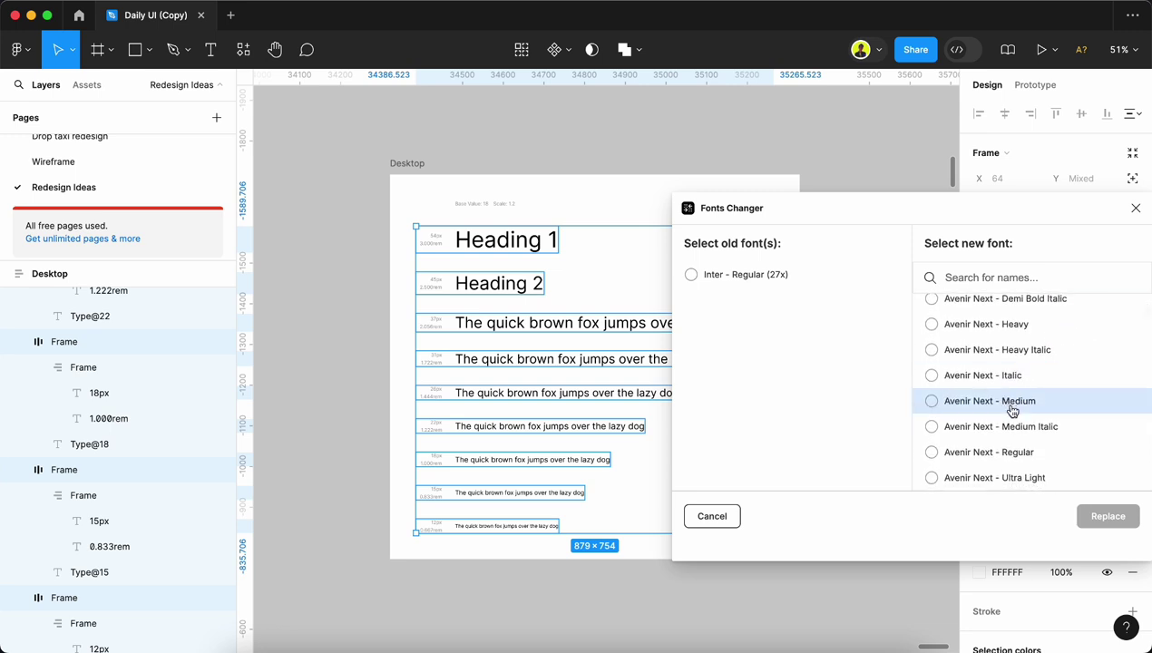
{"action": "scroll", "coordinate": [1018, 467], "scroll_direction": "down", "scroll_amount": 15}
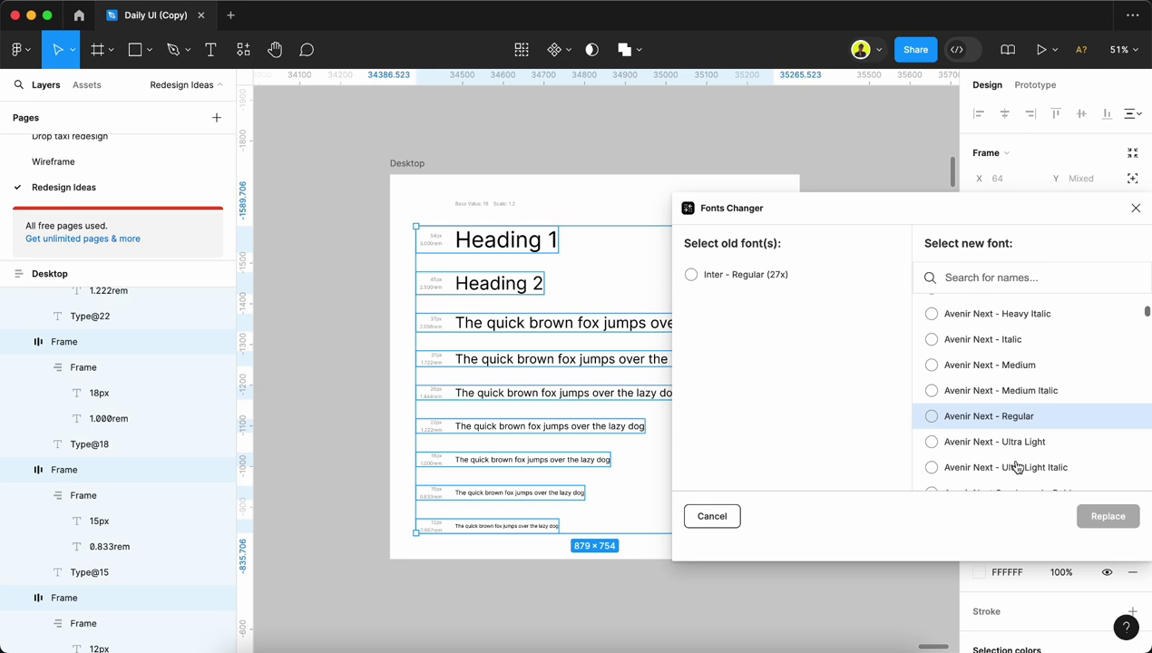
{"action": "scroll", "coordinate": [1018, 466], "scroll_direction": "down", "scroll_amount": 5}
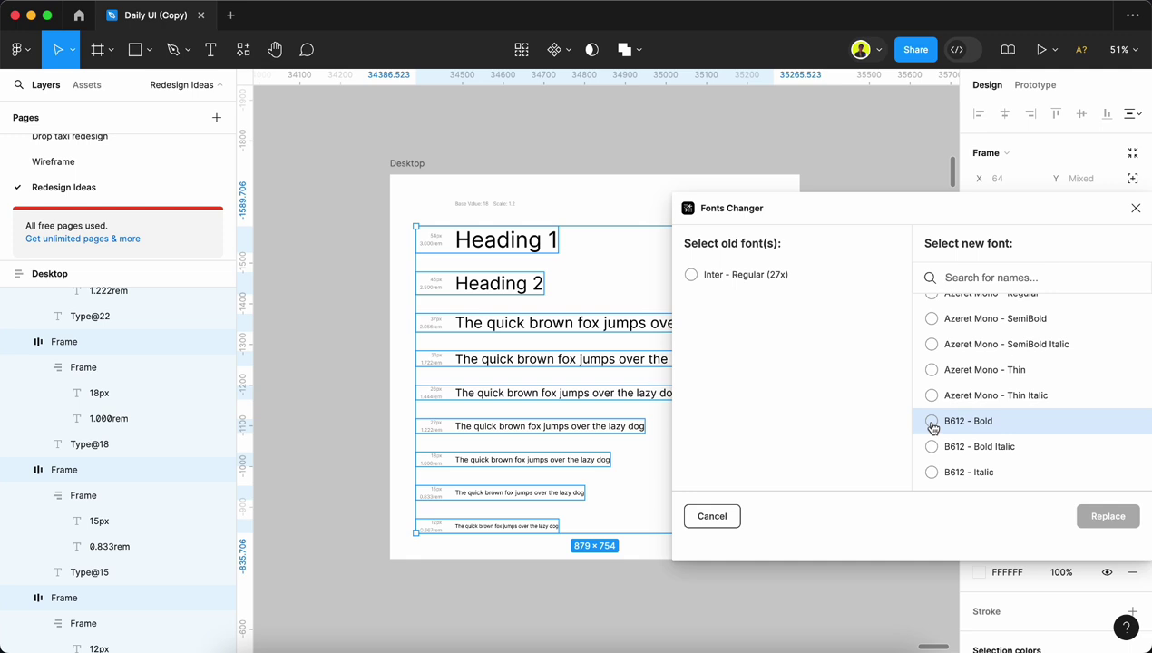
{"action": "left_click", "coordinate": [932, 423]}
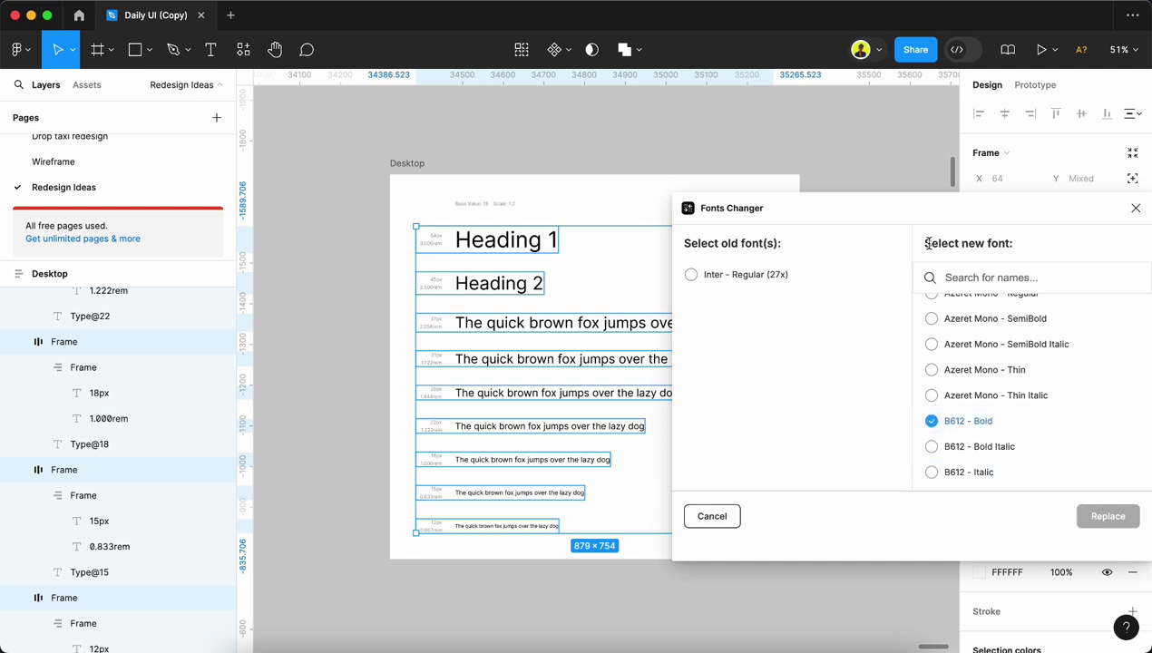
{"action": "left_click_drag", "start_coordinate": [931, 208], "coordinate": [903, 208]}
{"action": "left_click", "coordinate": [663, 280]}
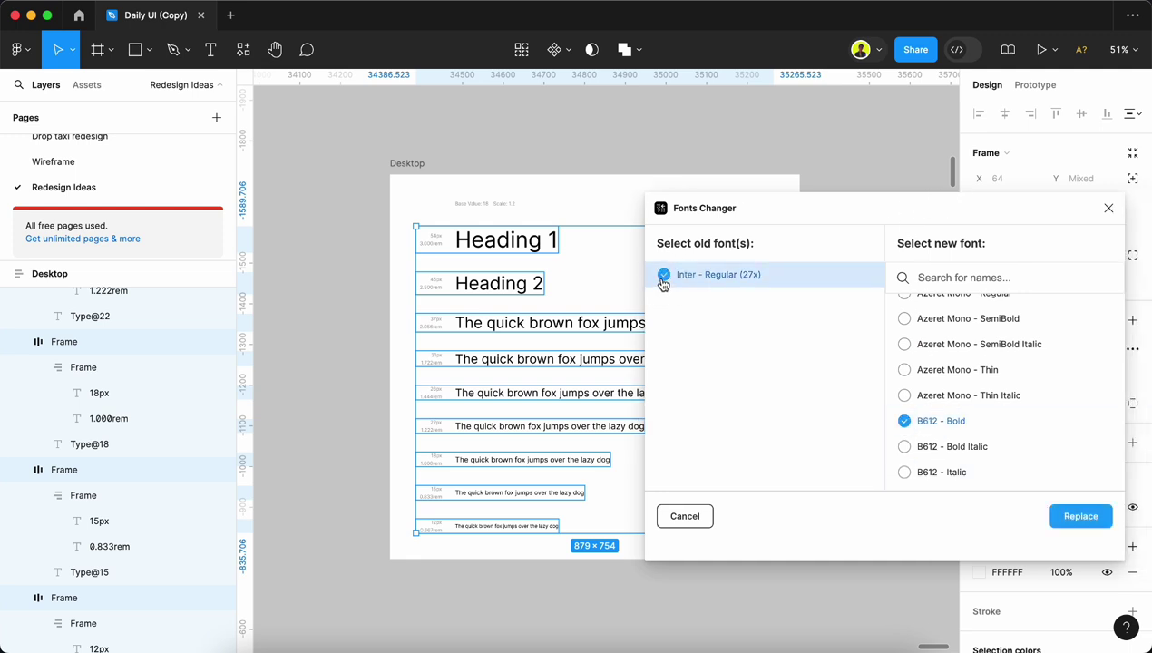
Step: Replace Inter Regular with B612 Bold across all rows
{"action": "left_click", "coordinate": [1069, 517]}
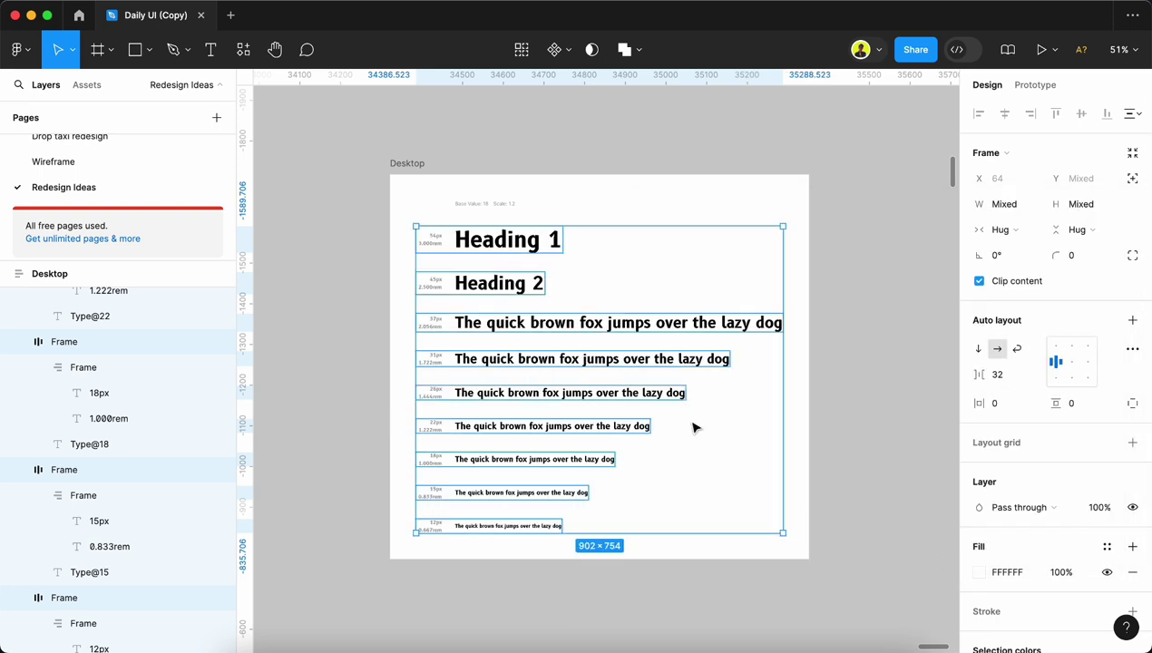
{"action": "scroll", "coordinate": [465, 297], "scroll_direction": "up", "scroll_amount": 3}
{"action": "scroll", "coordinate": [466, 297], "scroll_direction": "up", "scroll_amount": 1}
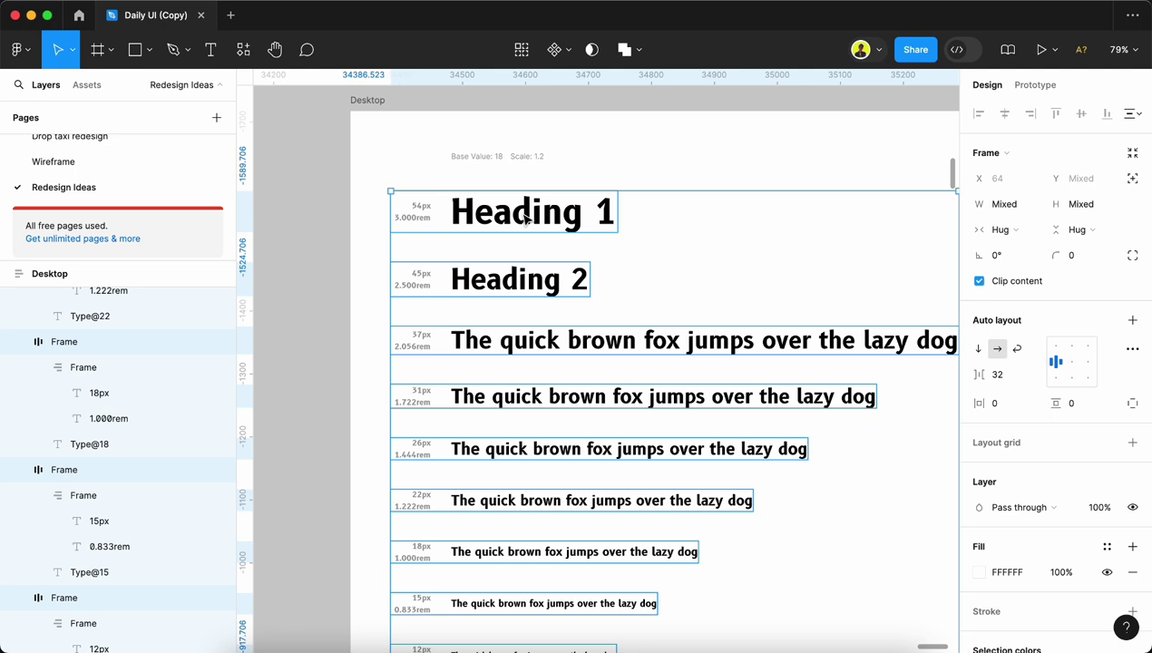
Step: Verify Heading 1's text panel shows B612 Bold, then deselect
{"action": "double_click", "coordinate": [524, 216]}
{"action": "double_click", "coordinate": [524, 214]}
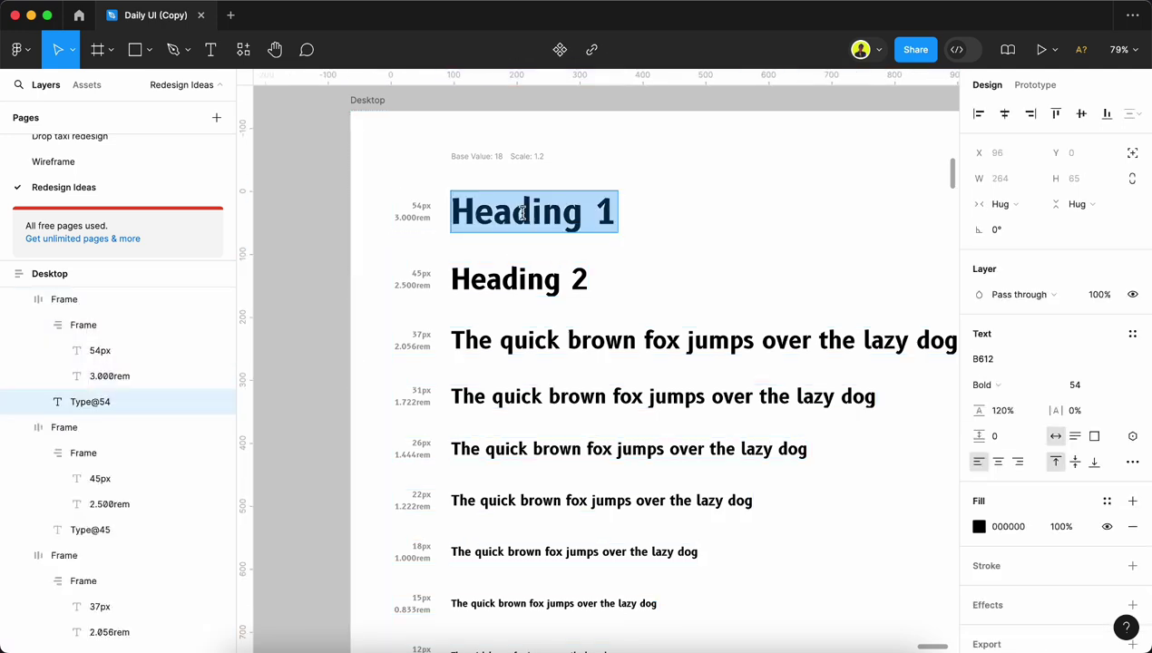
{"action": "left_click", "coordinate": [992, 385]}
{"action": "left_click", "coordinate": [993, 385]}
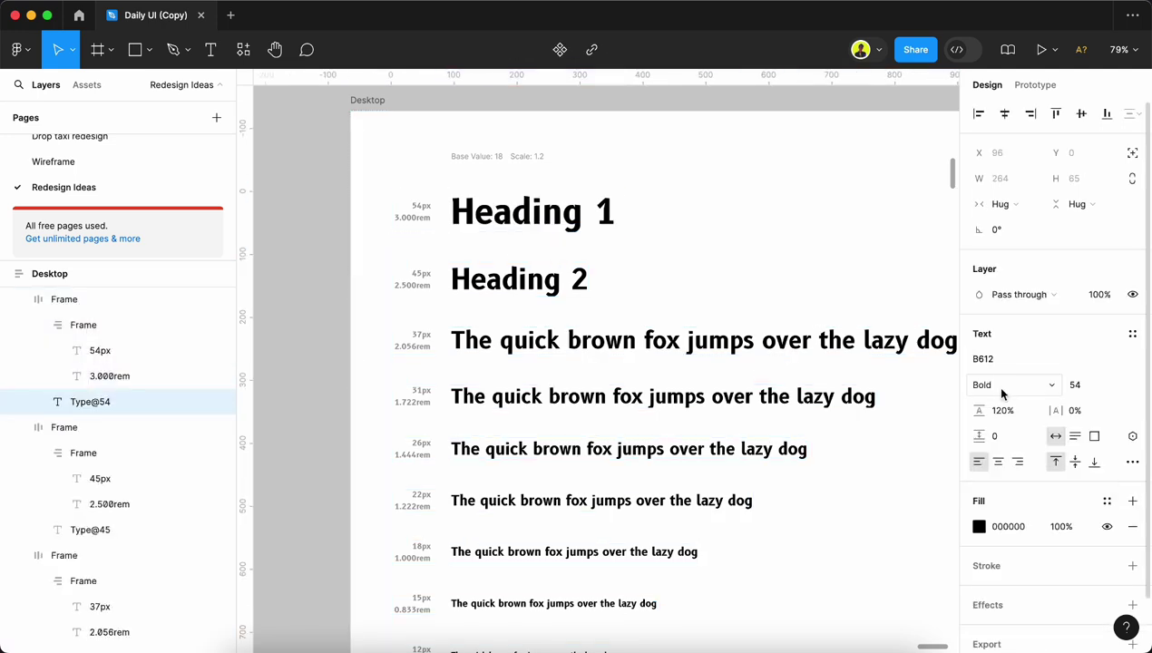
{"action": "scroll", "coordinate": [674, 381], "scroll_direction": "down", "scroll_amount": 5}
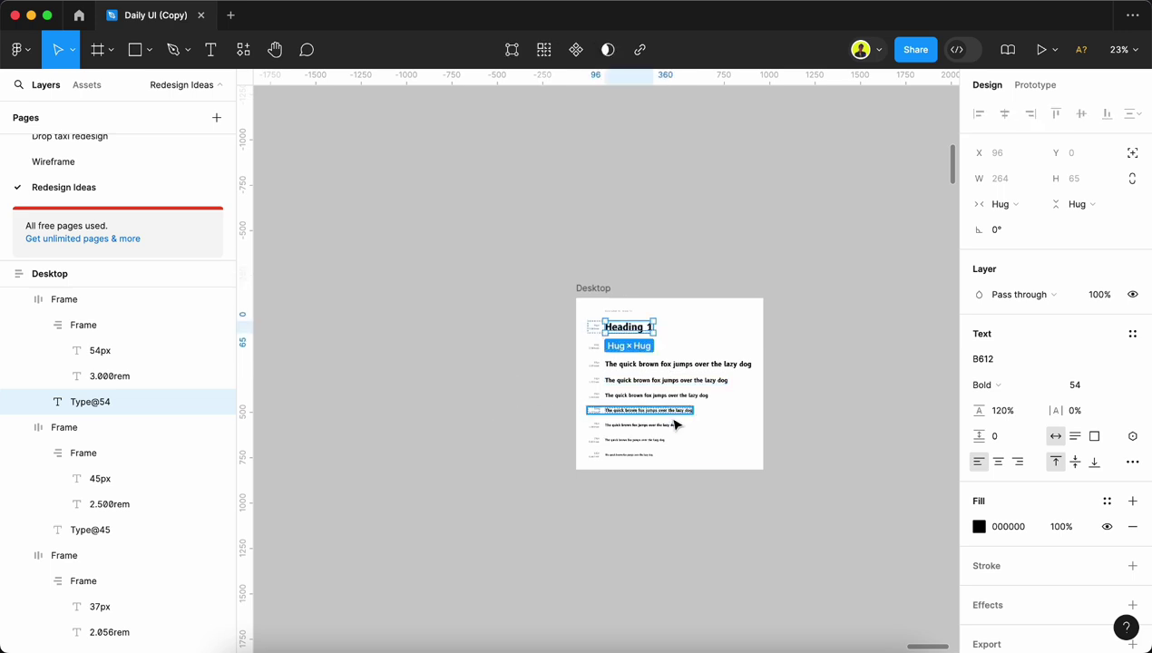
{"action": "scroll", "coordinate": [676, 424], "scroll_direction": "up", "scroll_amount": 3}
{"action": "scroll", "coordinate": [676, 424], "scroll_direction": "up", "scroll_amount": 1}
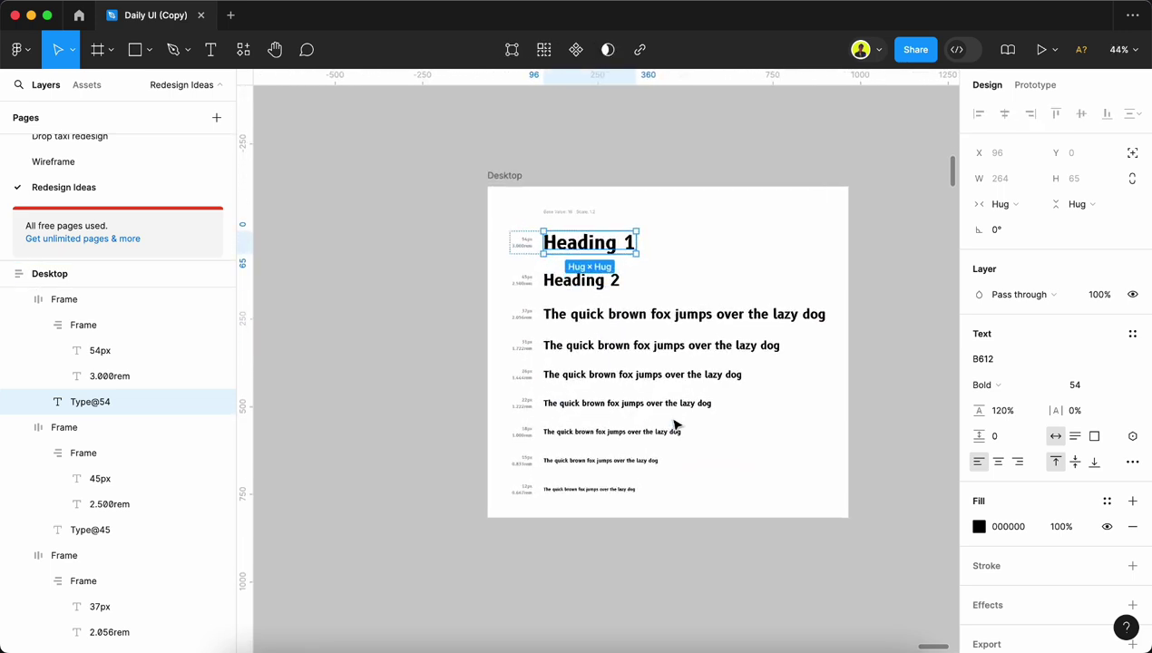
{"action": "left_click", "coordinate": [416, 388]}
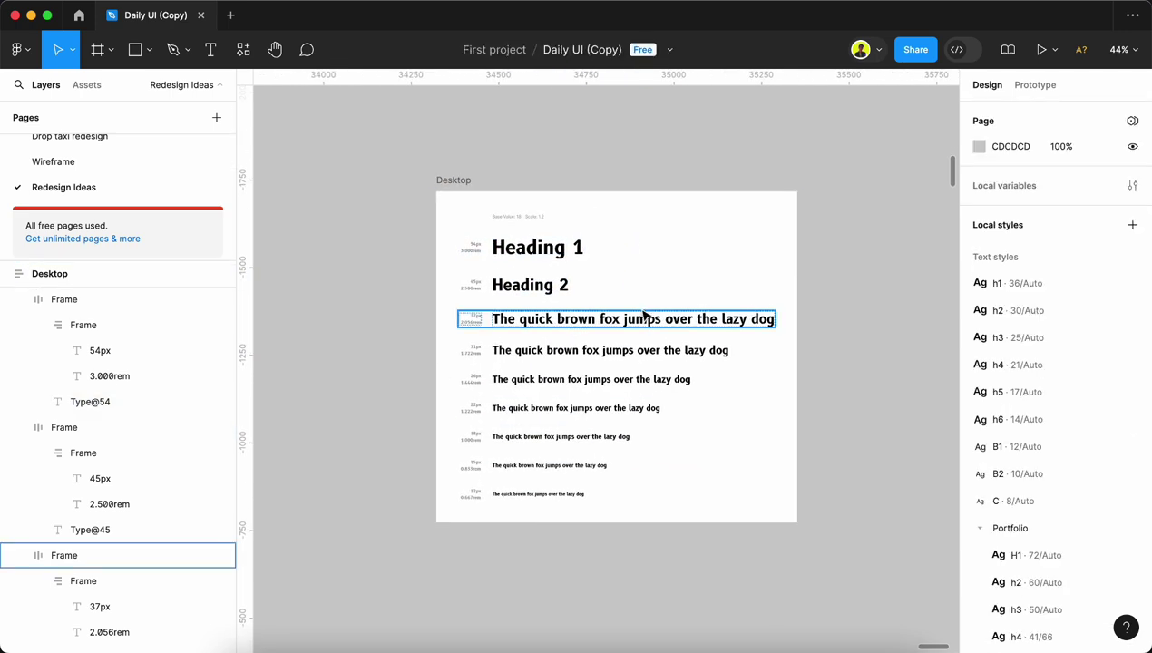